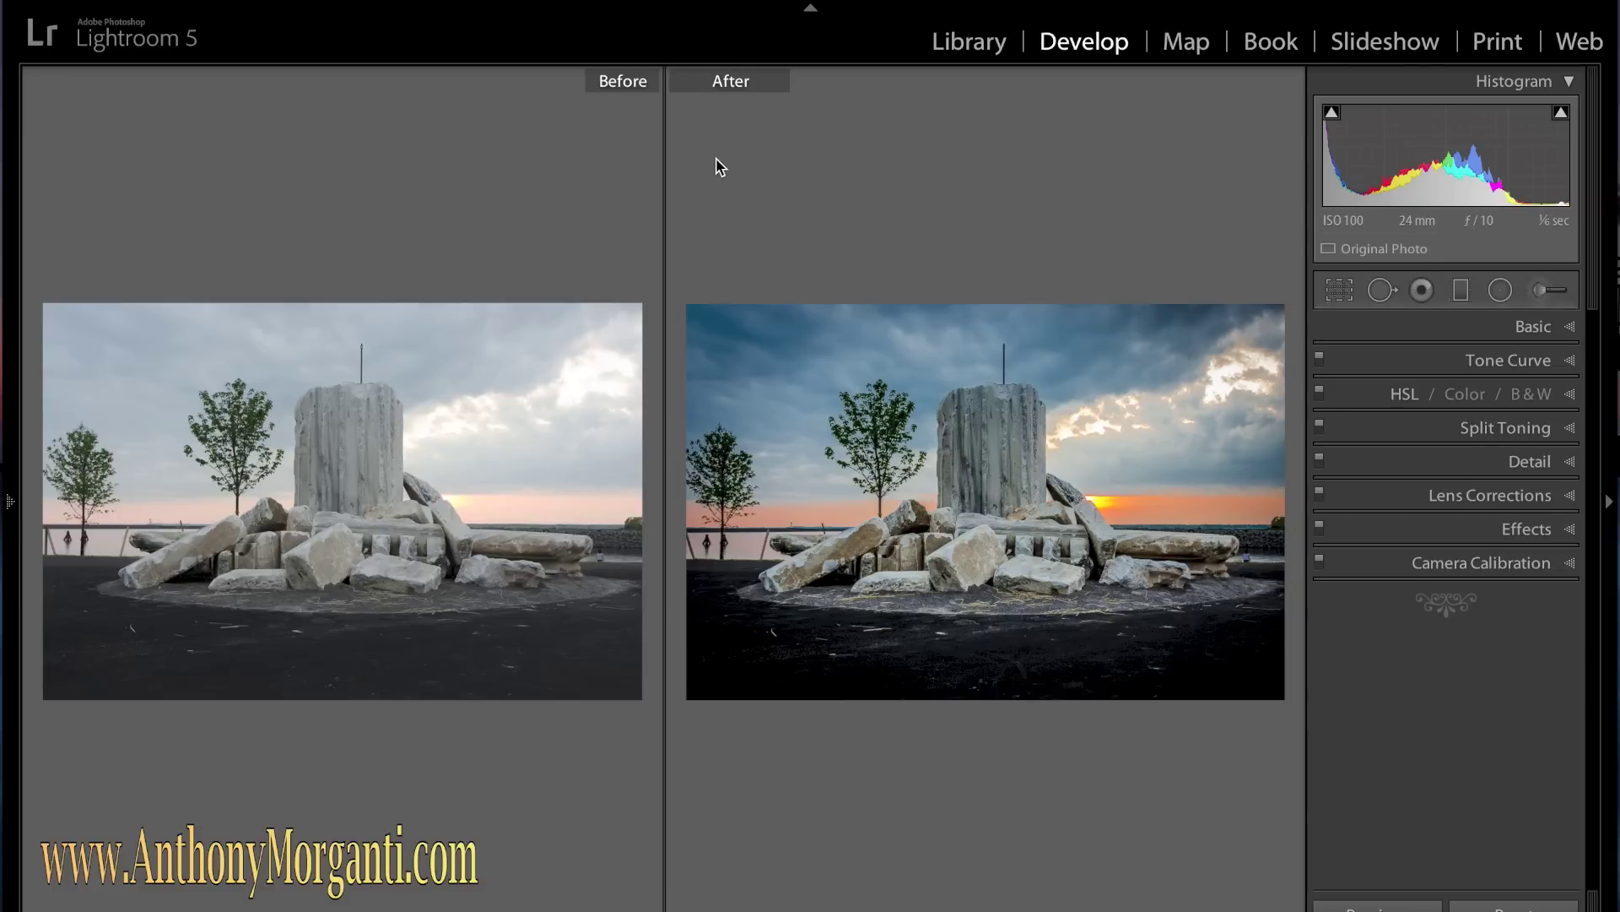
# Compare the photo's original and edited versions side by side and return to the single edited view.
pyautogui.press('y')
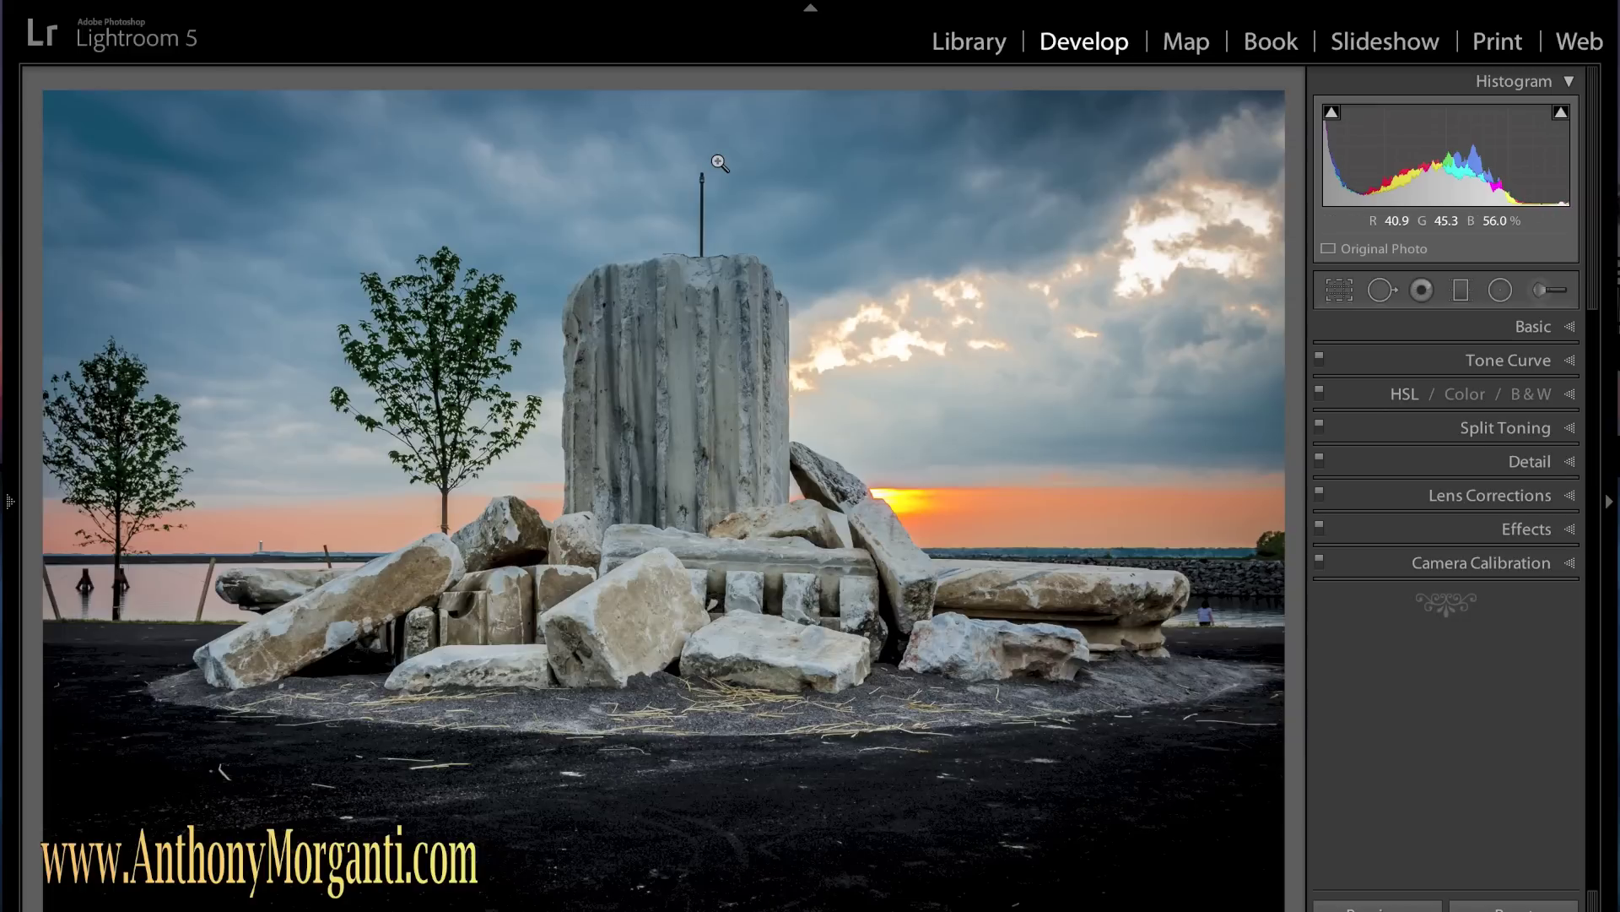
pyautogui.press('y')
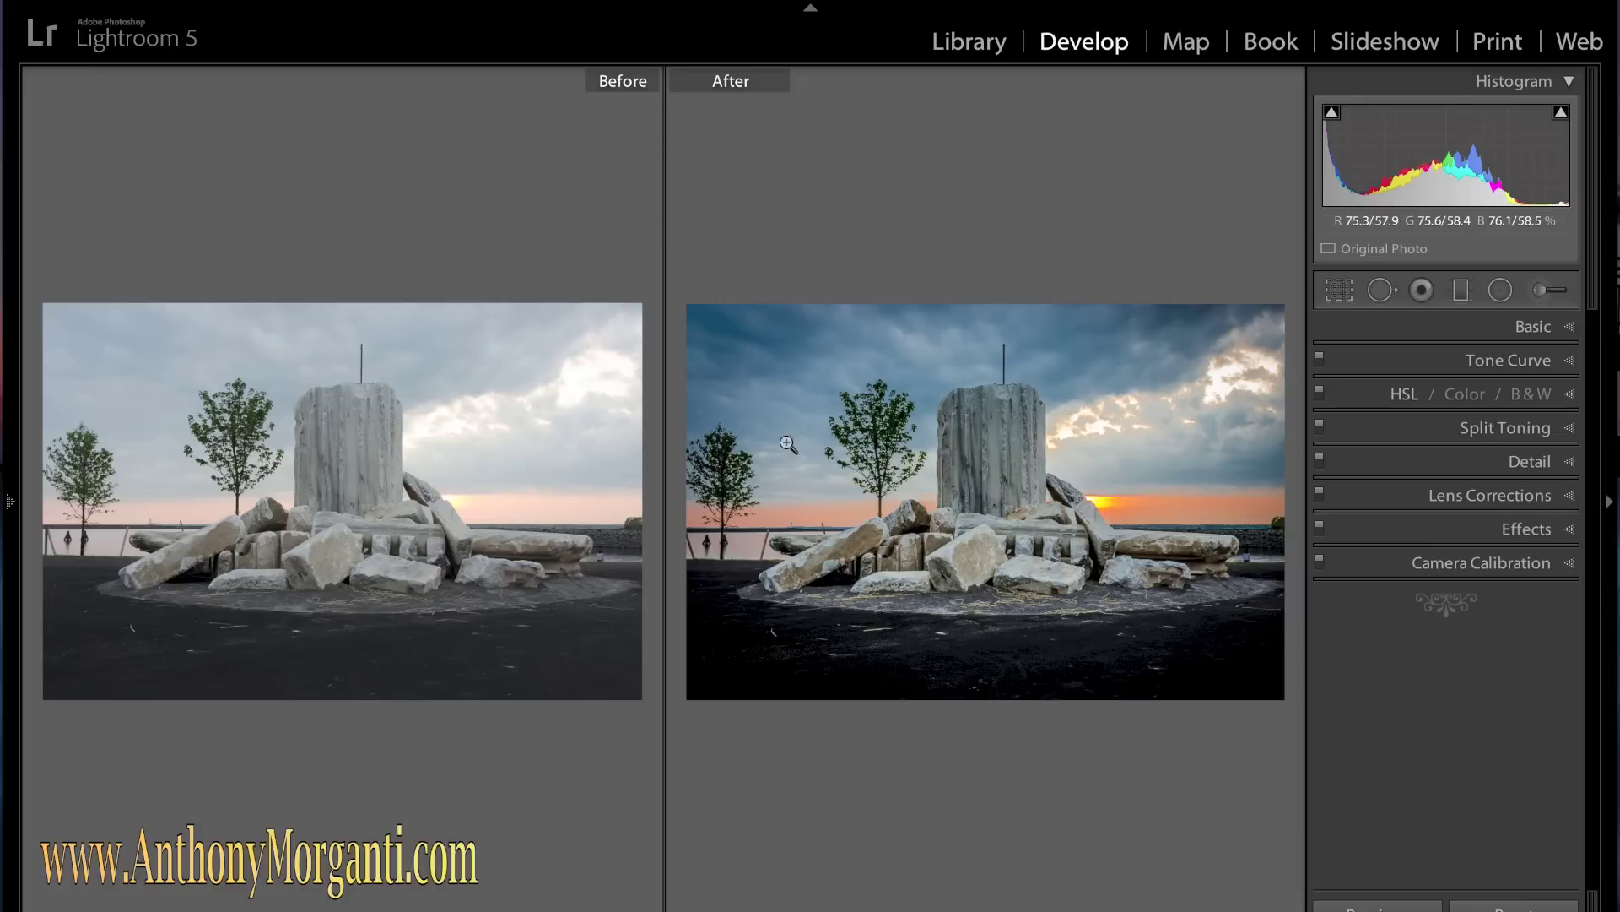
pyautogui.press('y')
pyautogui.press('y')
pyautogui.press('y')
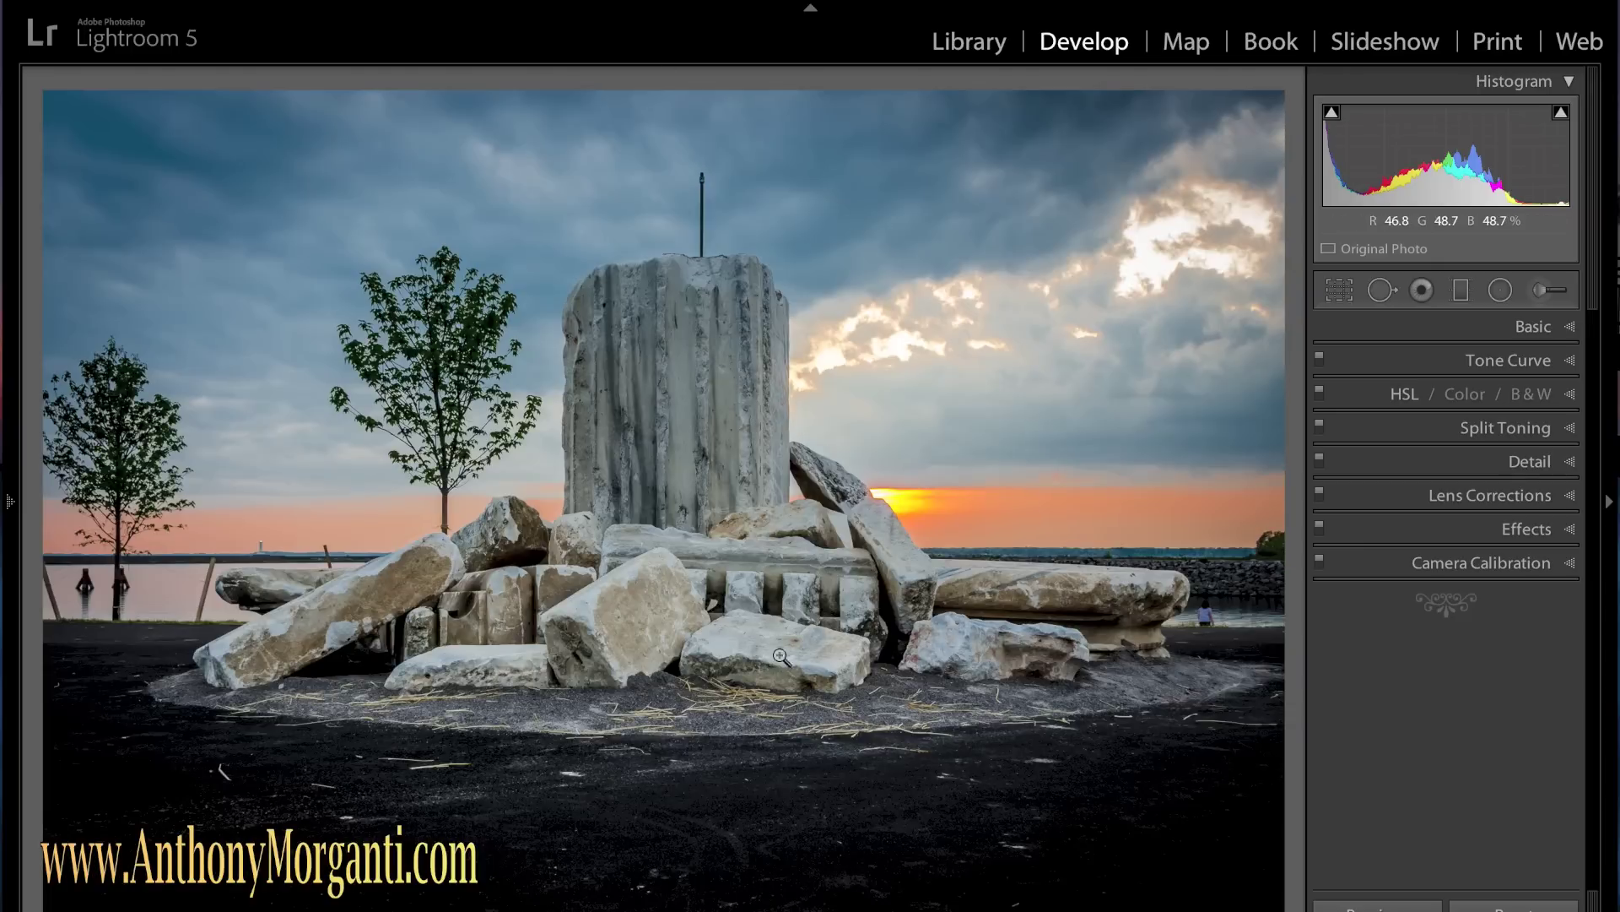
# Start Crop & Straighten on the photo and try out the straighten level and the crop frame tool.
pyautogui.click(1342, 295)
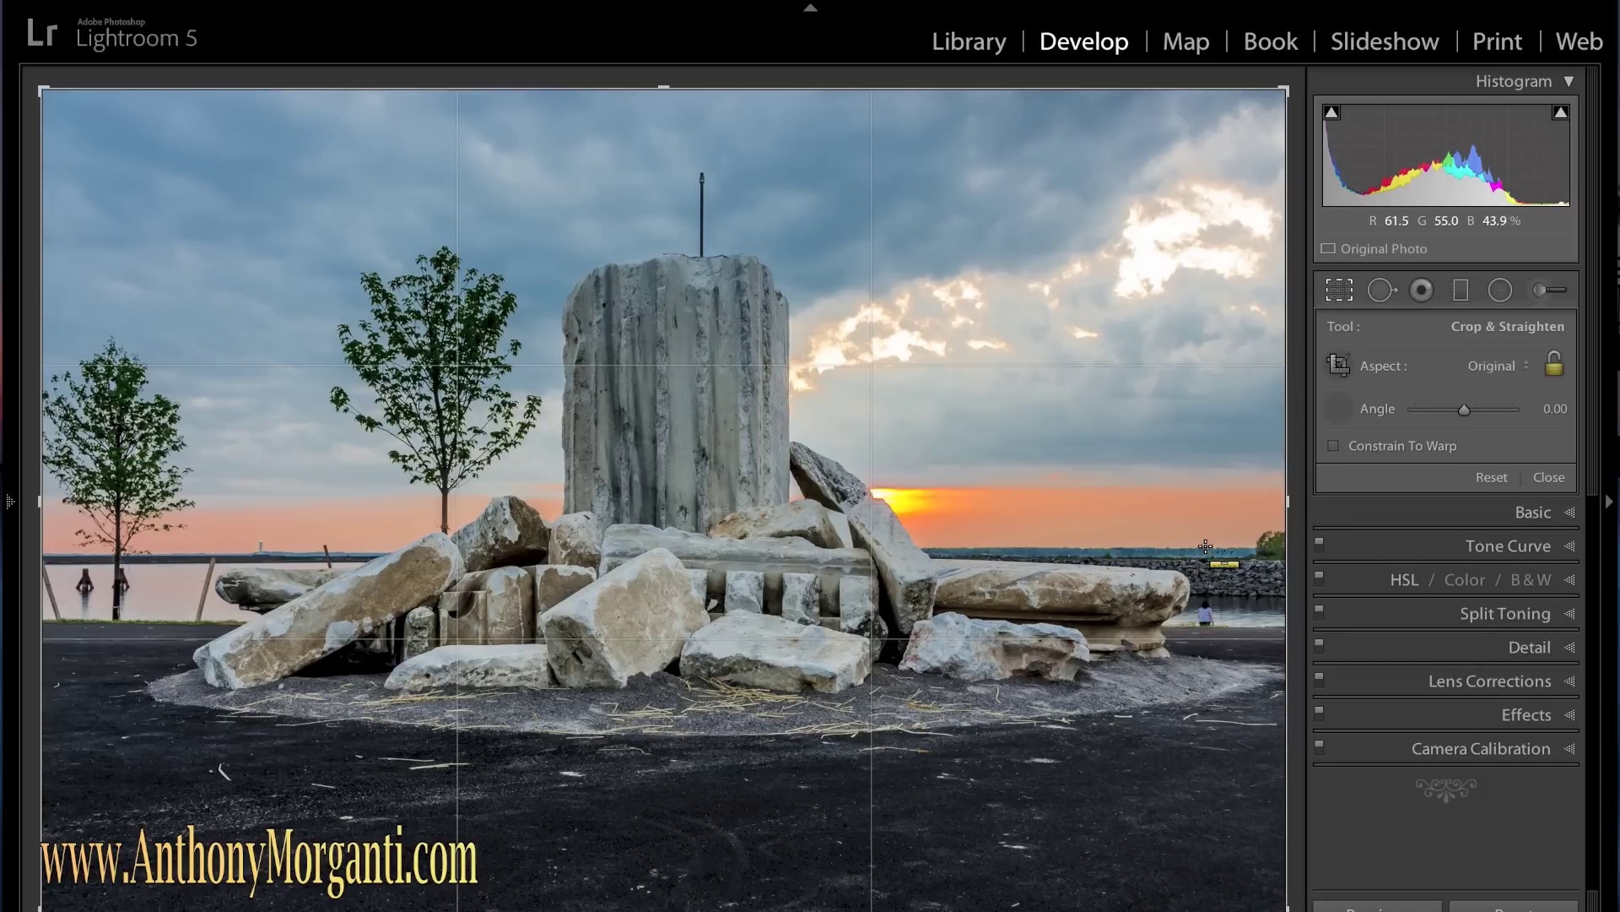
pyautogui.click(1342, 409)
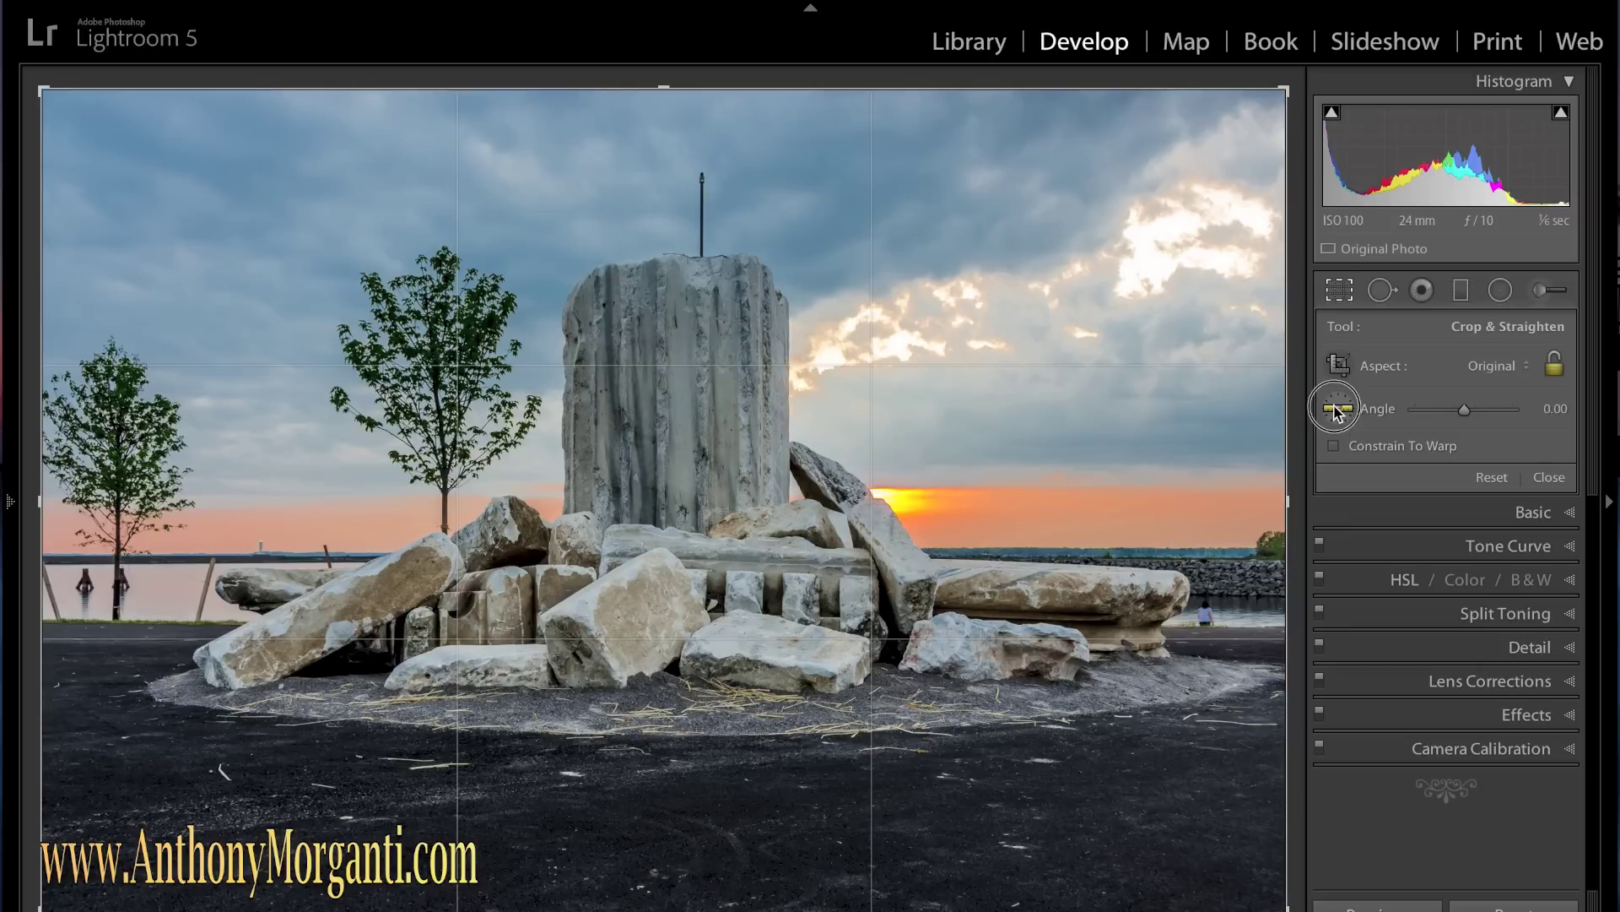
pyautogui.click(1339, 367)
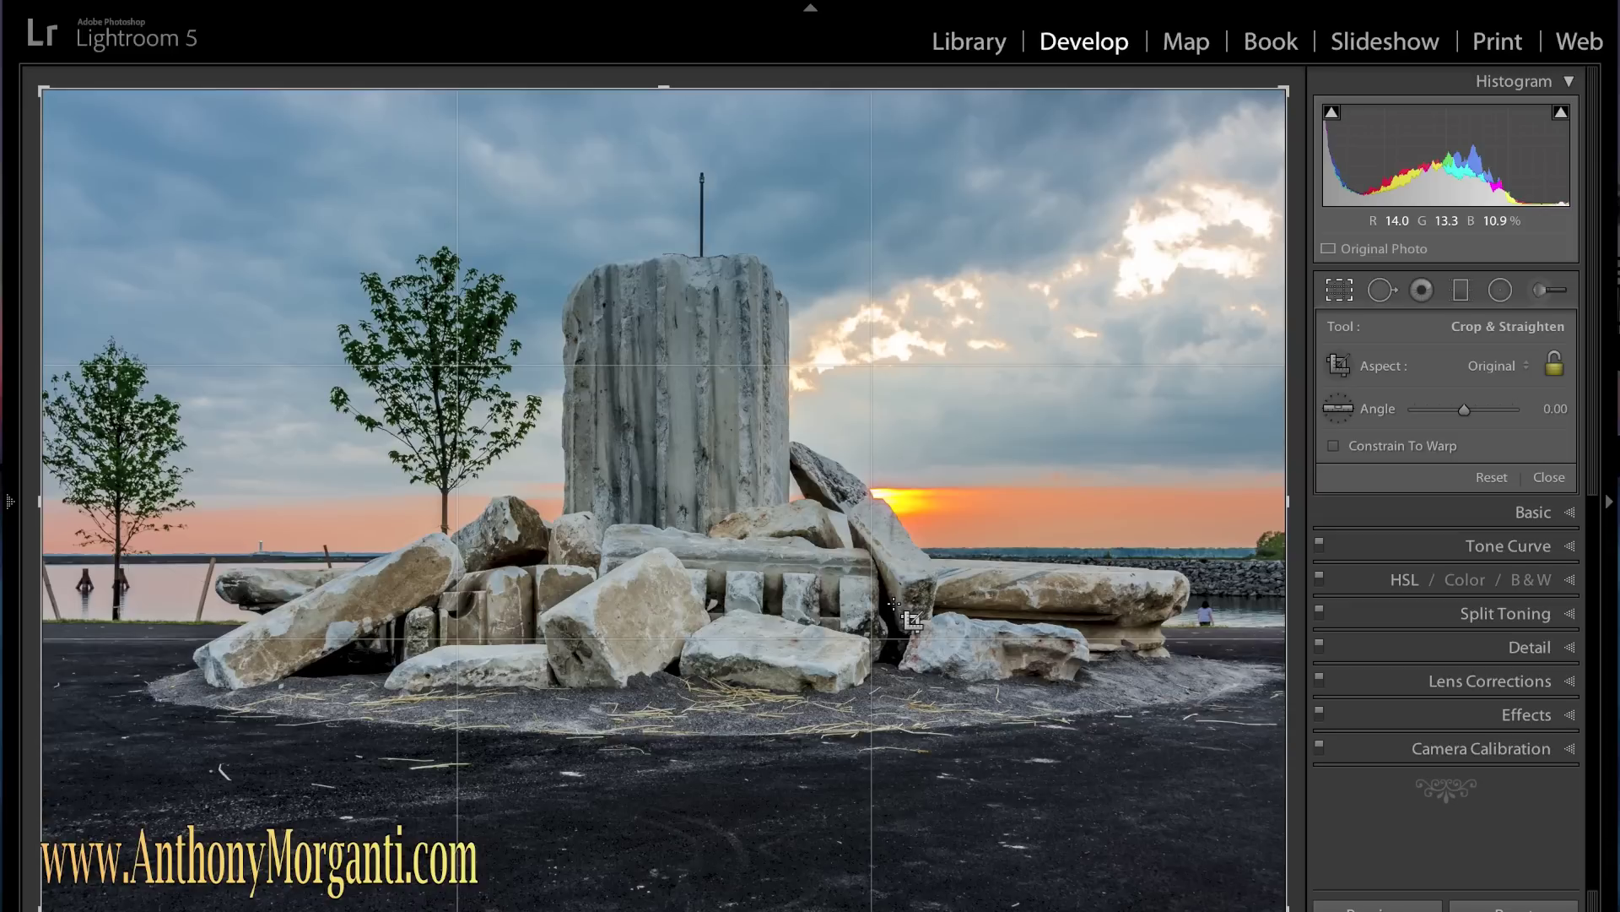
# Cycle the crop guide overlay through all its styles, flipping the triangle and aspect ratio guides, and stop at the diagonal lines.
pyautogui.press('o')
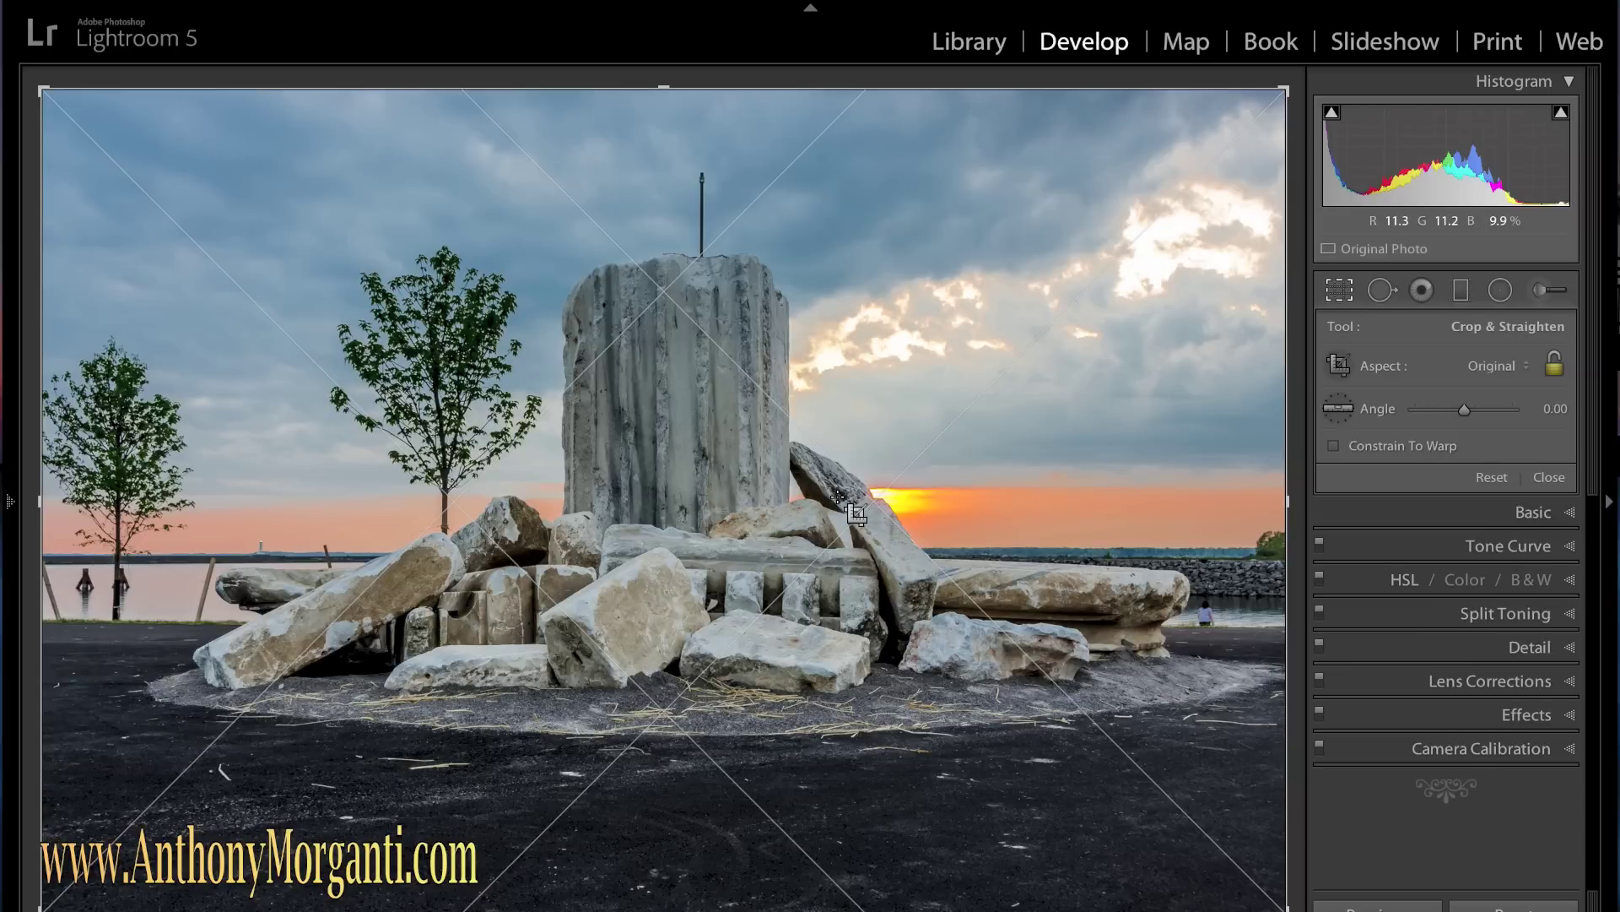
pyautogui.press('o')
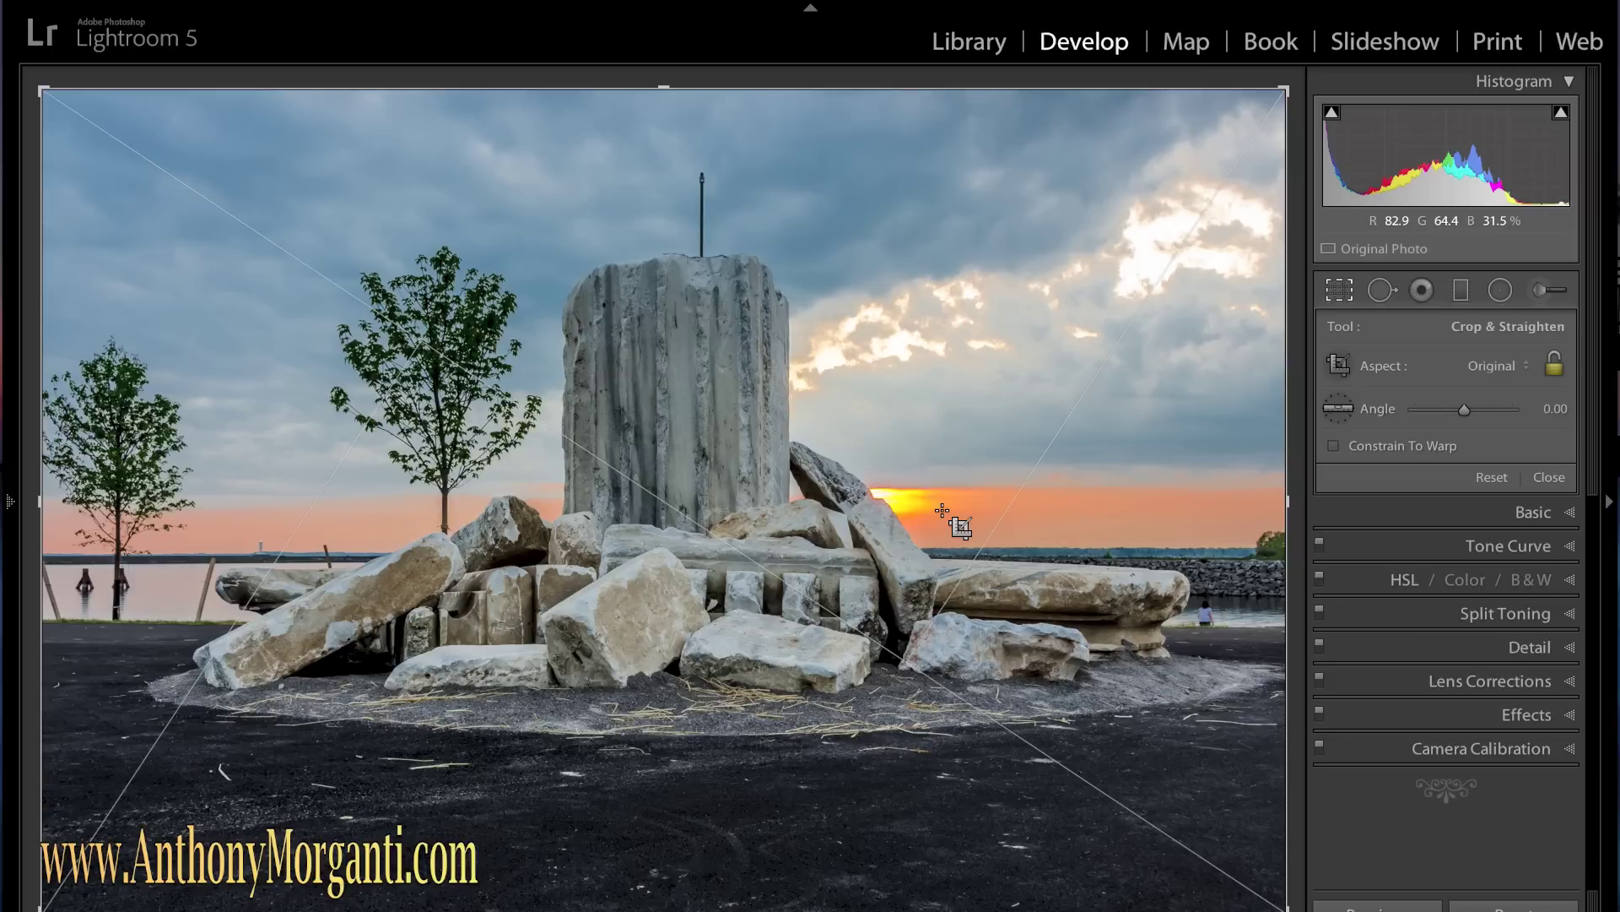
pyautogui.hotkey('shift', 'o')
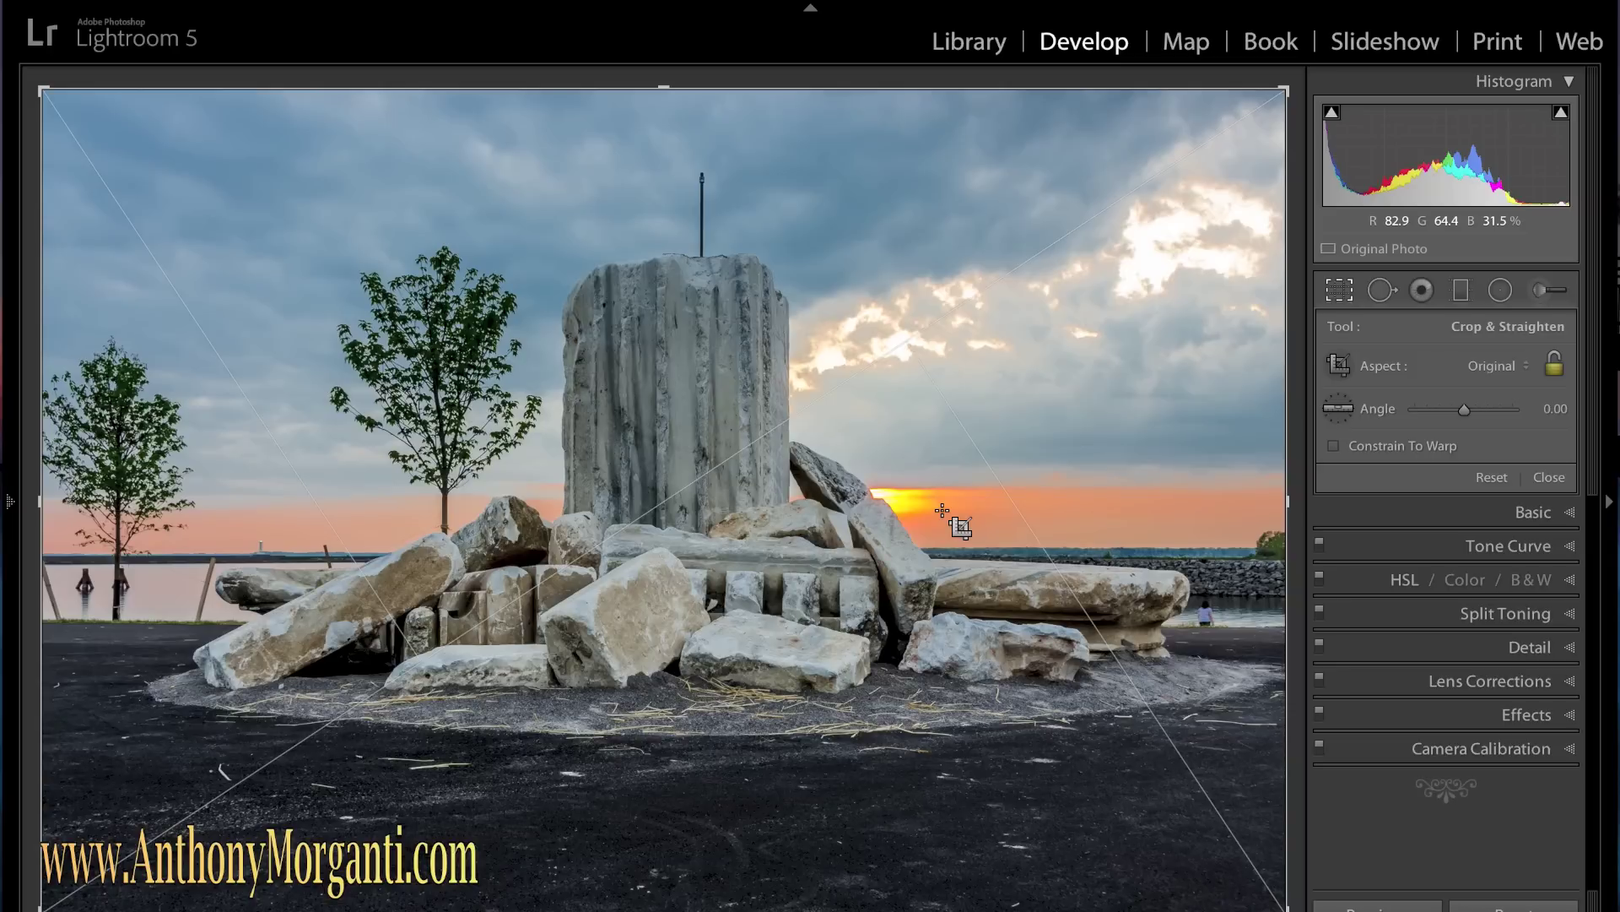
pyautogui.press('o')
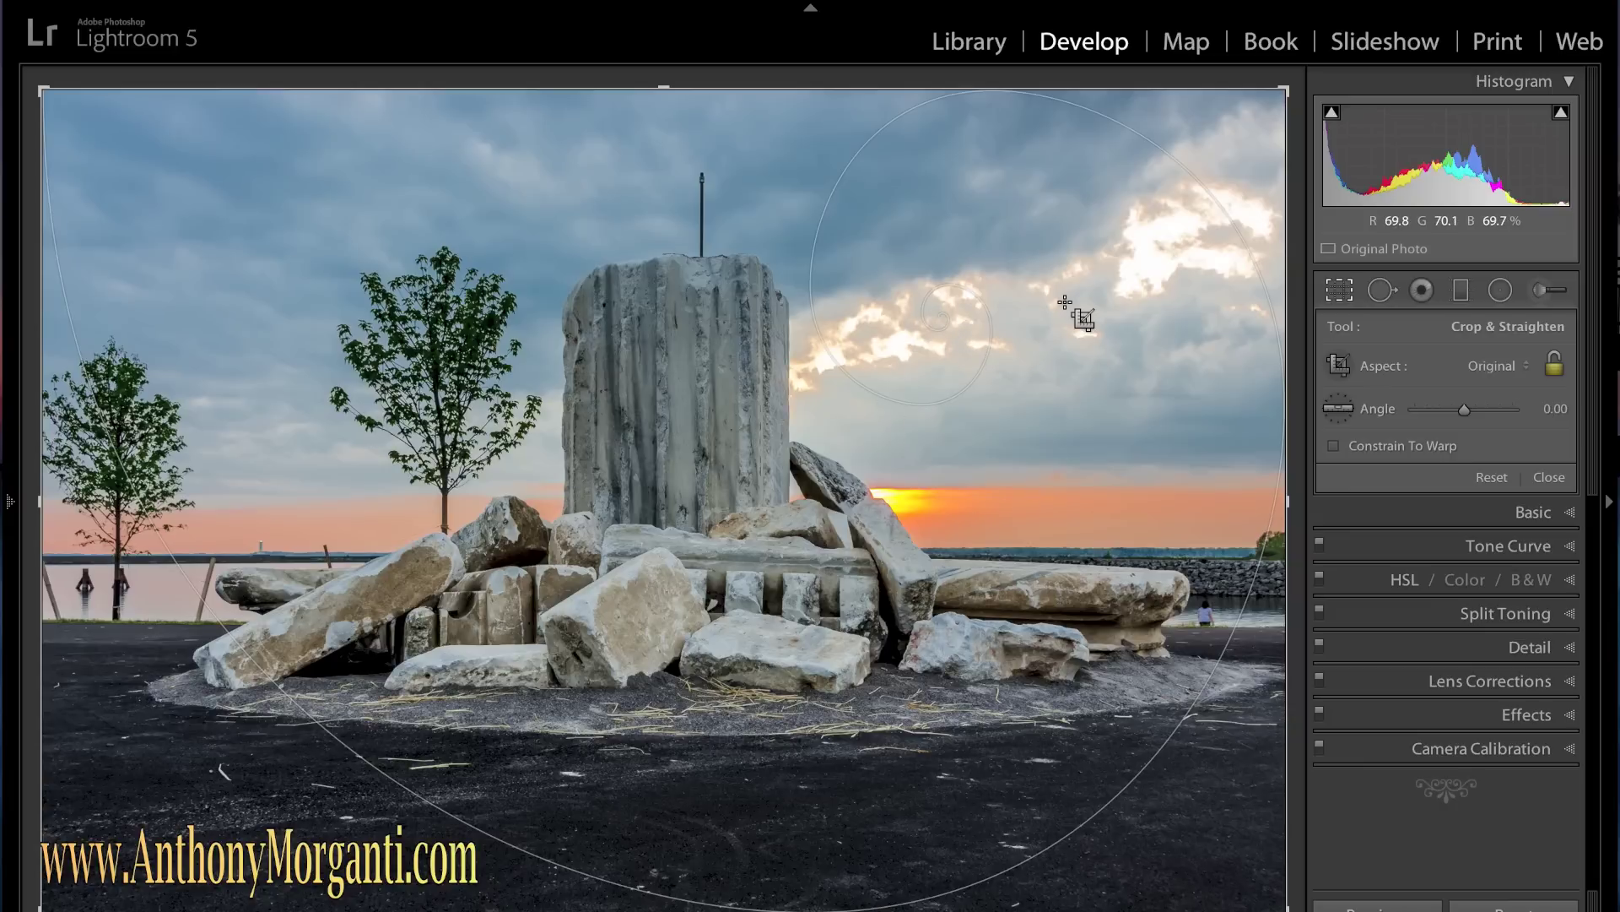
pyautogui.press('o')
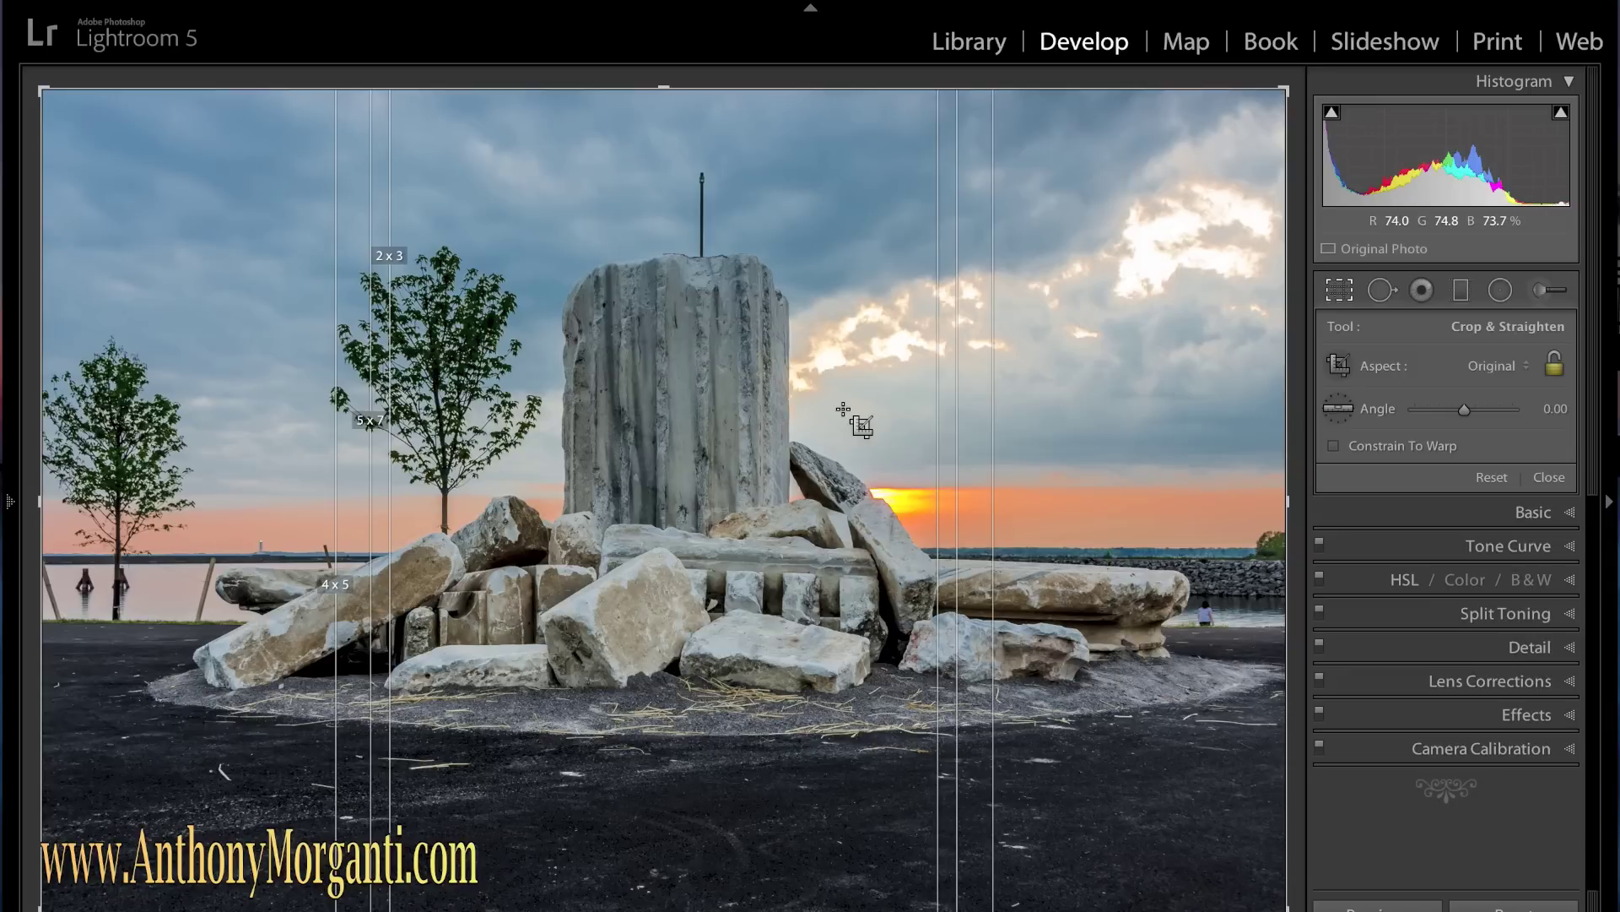
pyautogui.hotkey('shift', 'o')
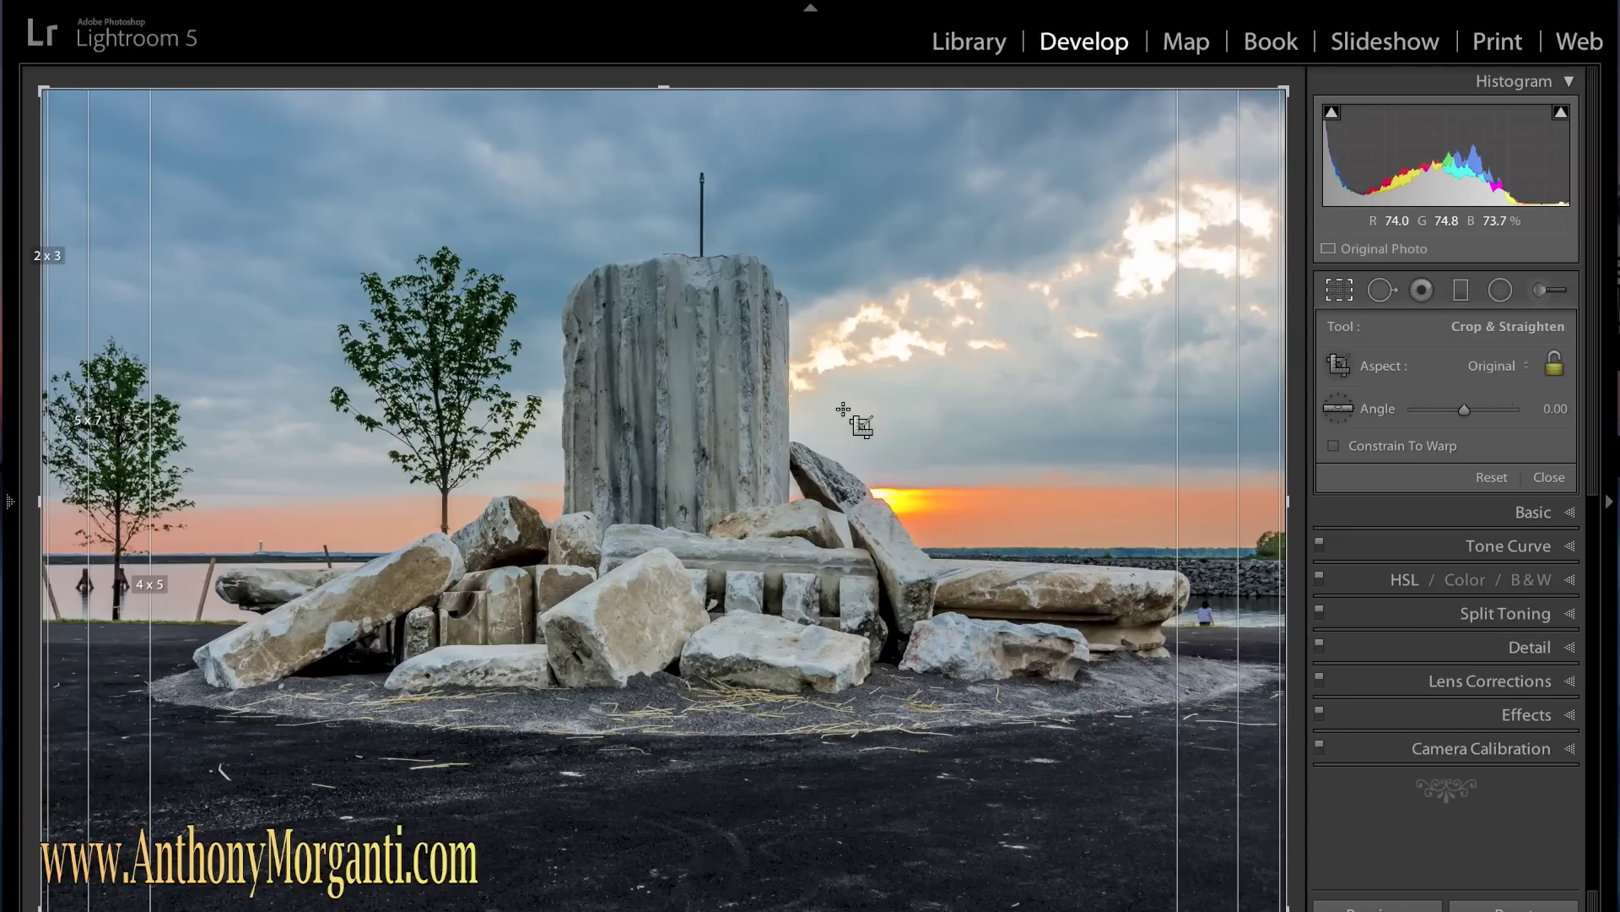
pyautogui.press('o')
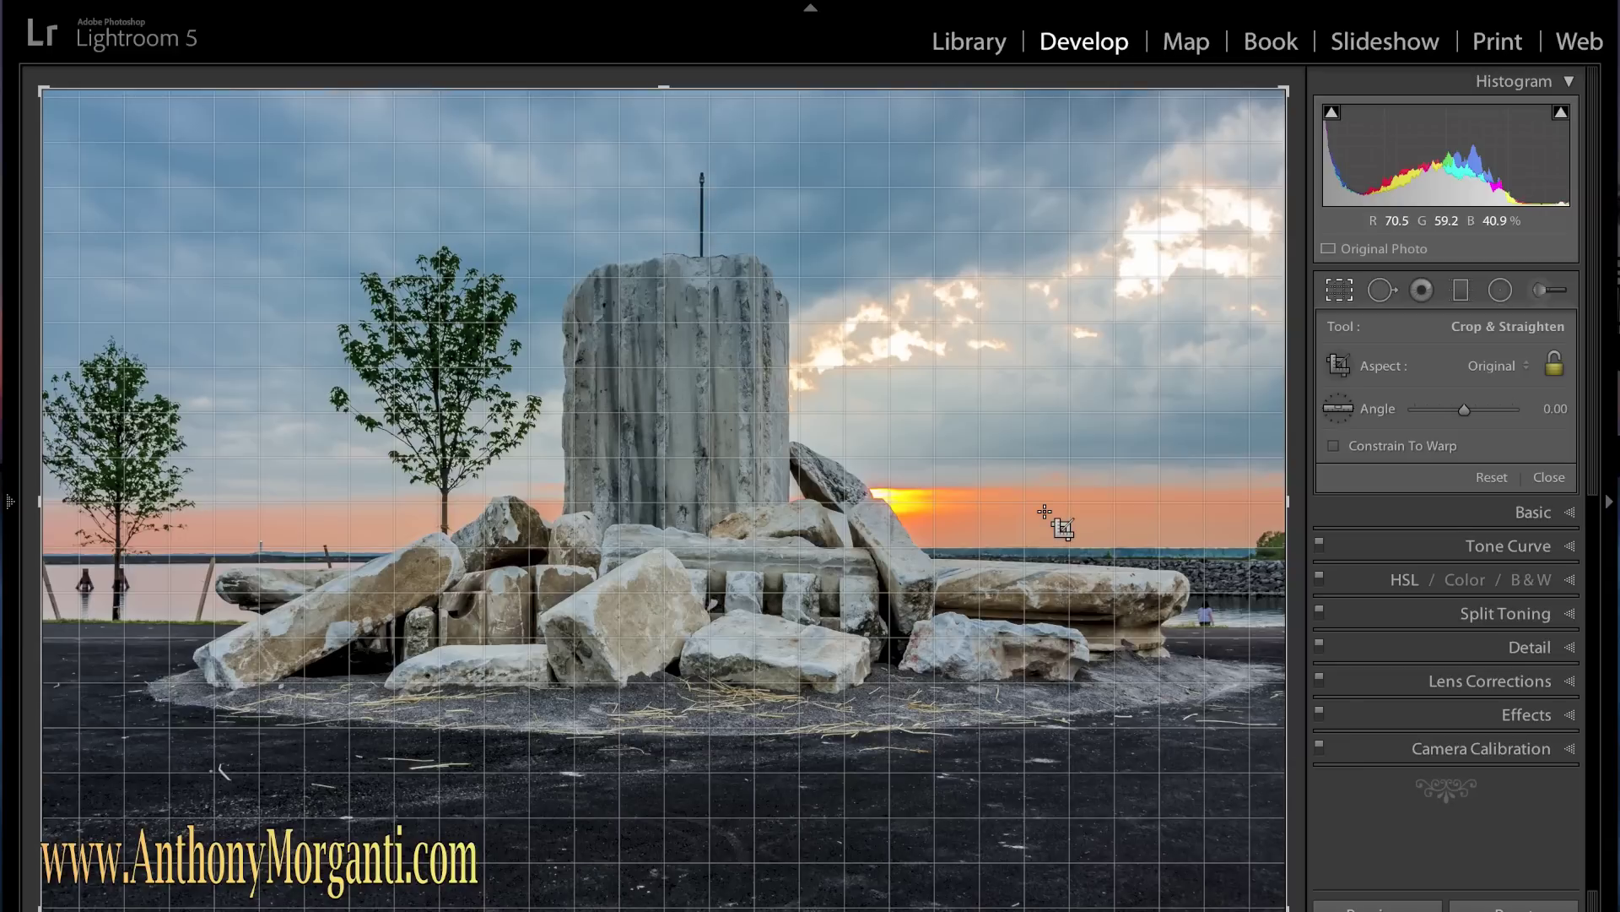
pyautogui.press('o')
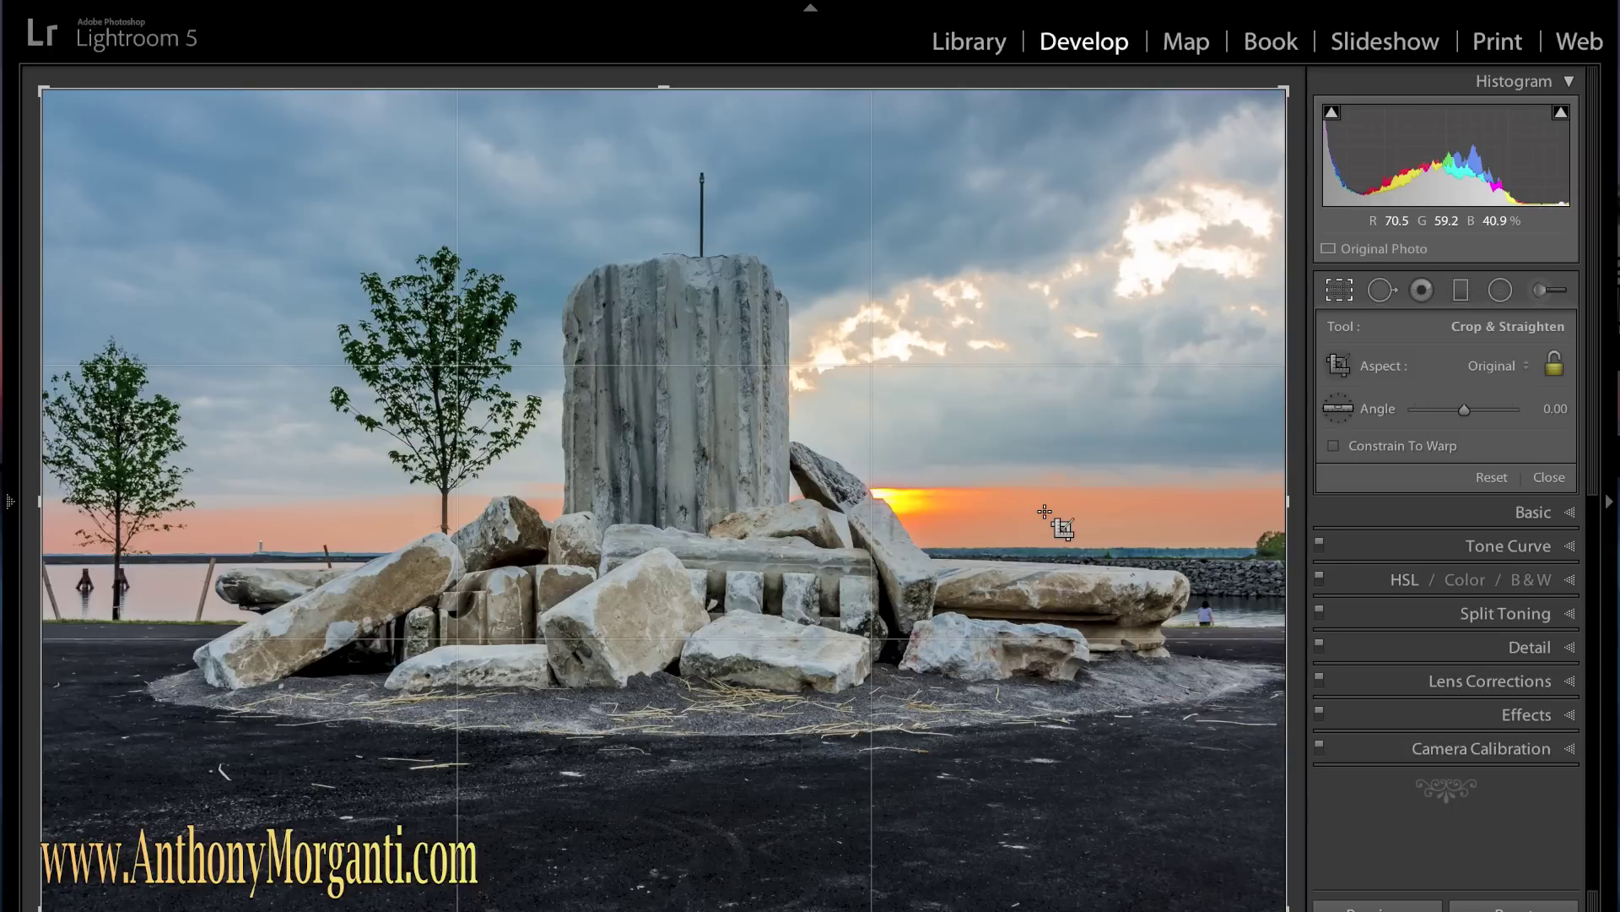
pyautogui.press('o')
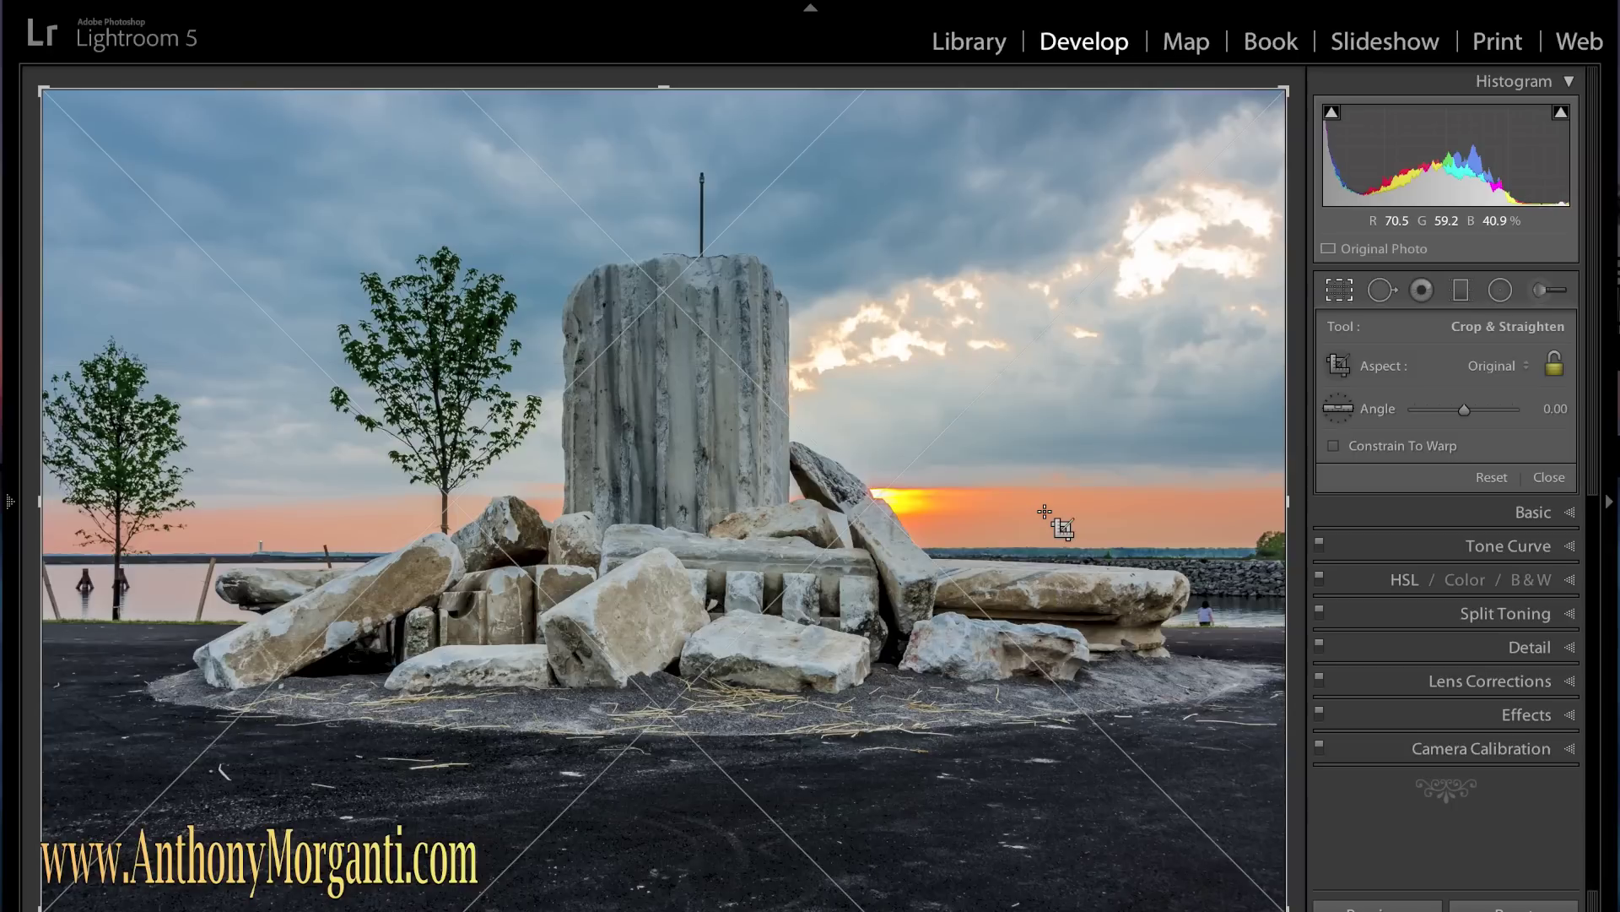
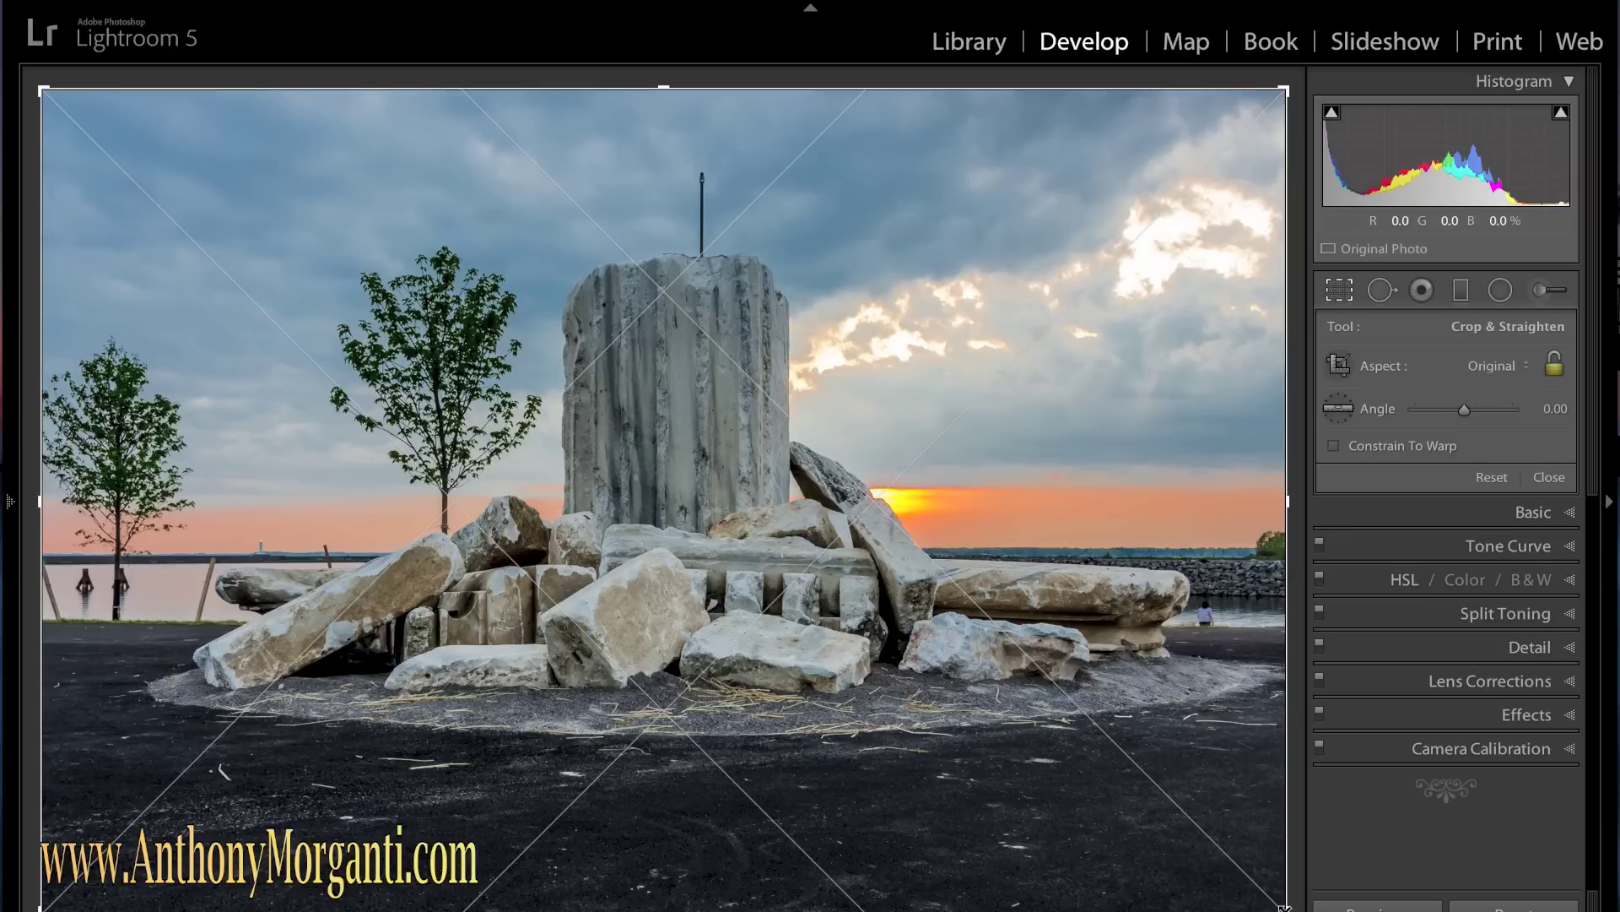
# Crop part of the dark foreground off the photo's bottom and a narrow strip off its left edge, and apply the crop.
pyautogui.moveTo(1289, 907)
pyautogui.mouseDown()
pyautogui.moveTo(1193, 897)
pyautogui.moveTo(1151, 861)
pyautogui.moveTo(1212, 821)
pyautogui.moveTo(1292, 857)
pyautogui.moveTo(1302, 901)
pyautogui.moveTo(1284, 854)
pyautogui.moveTo(1286, 905)
pyautogui.moveTo(1193, 858)
pyautogui.moveTo(1241, 857)
pyautogui.moveTo(1318, 908)
pyautogui.mouseUp()
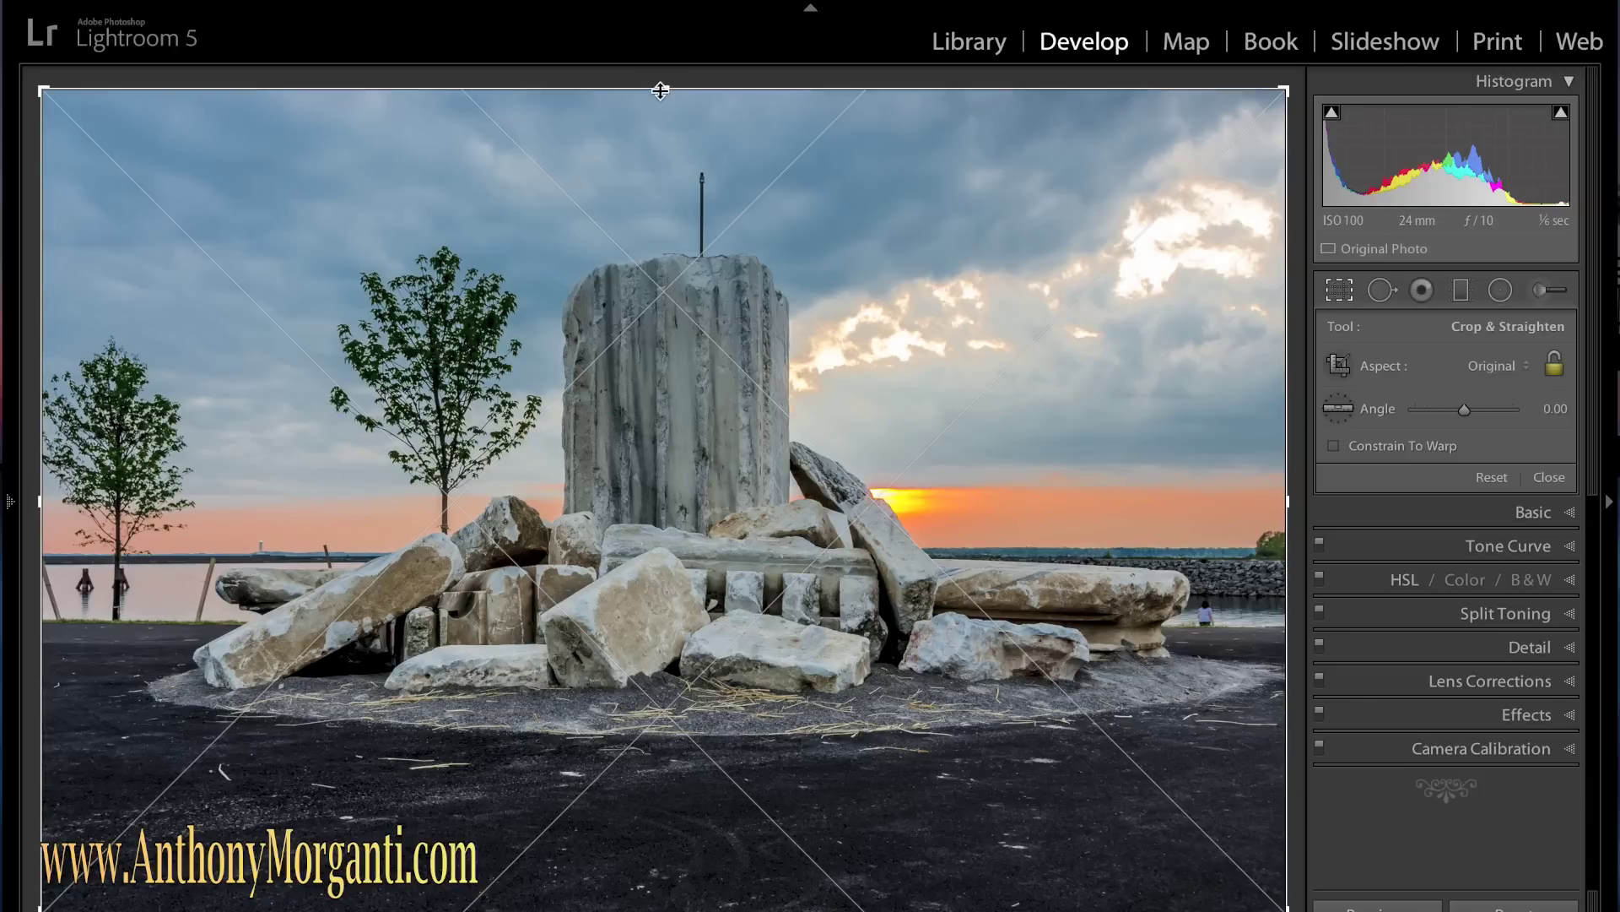
pyautogui.moveTo(670, 908); pyautogui.dragTo(656, 857)
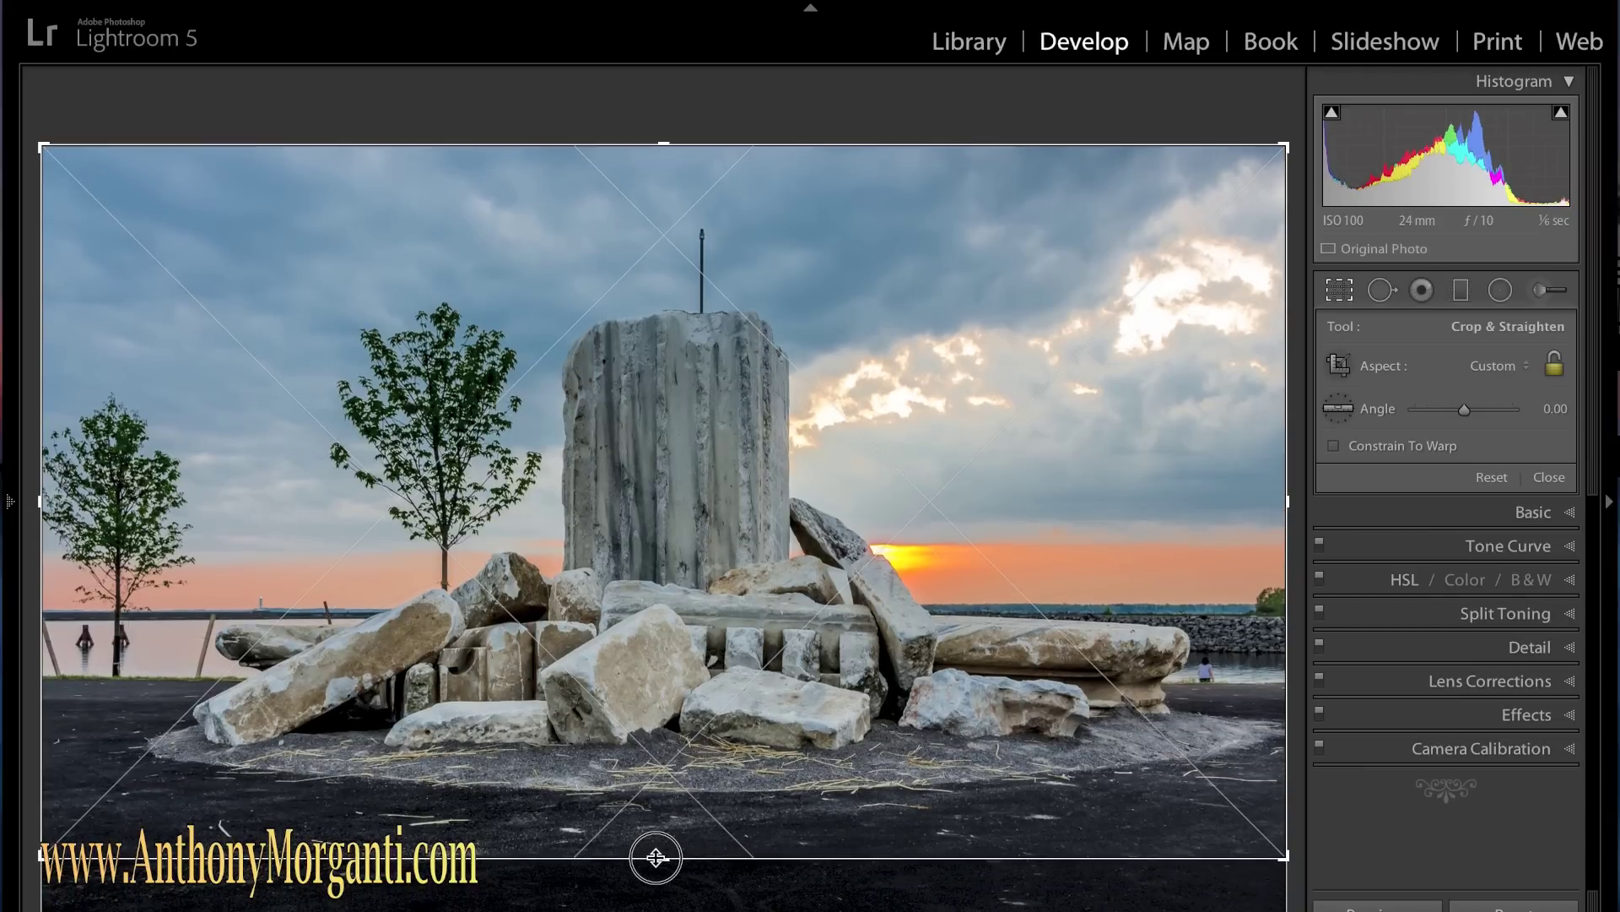
pyautogui.moveTo(15, 515)
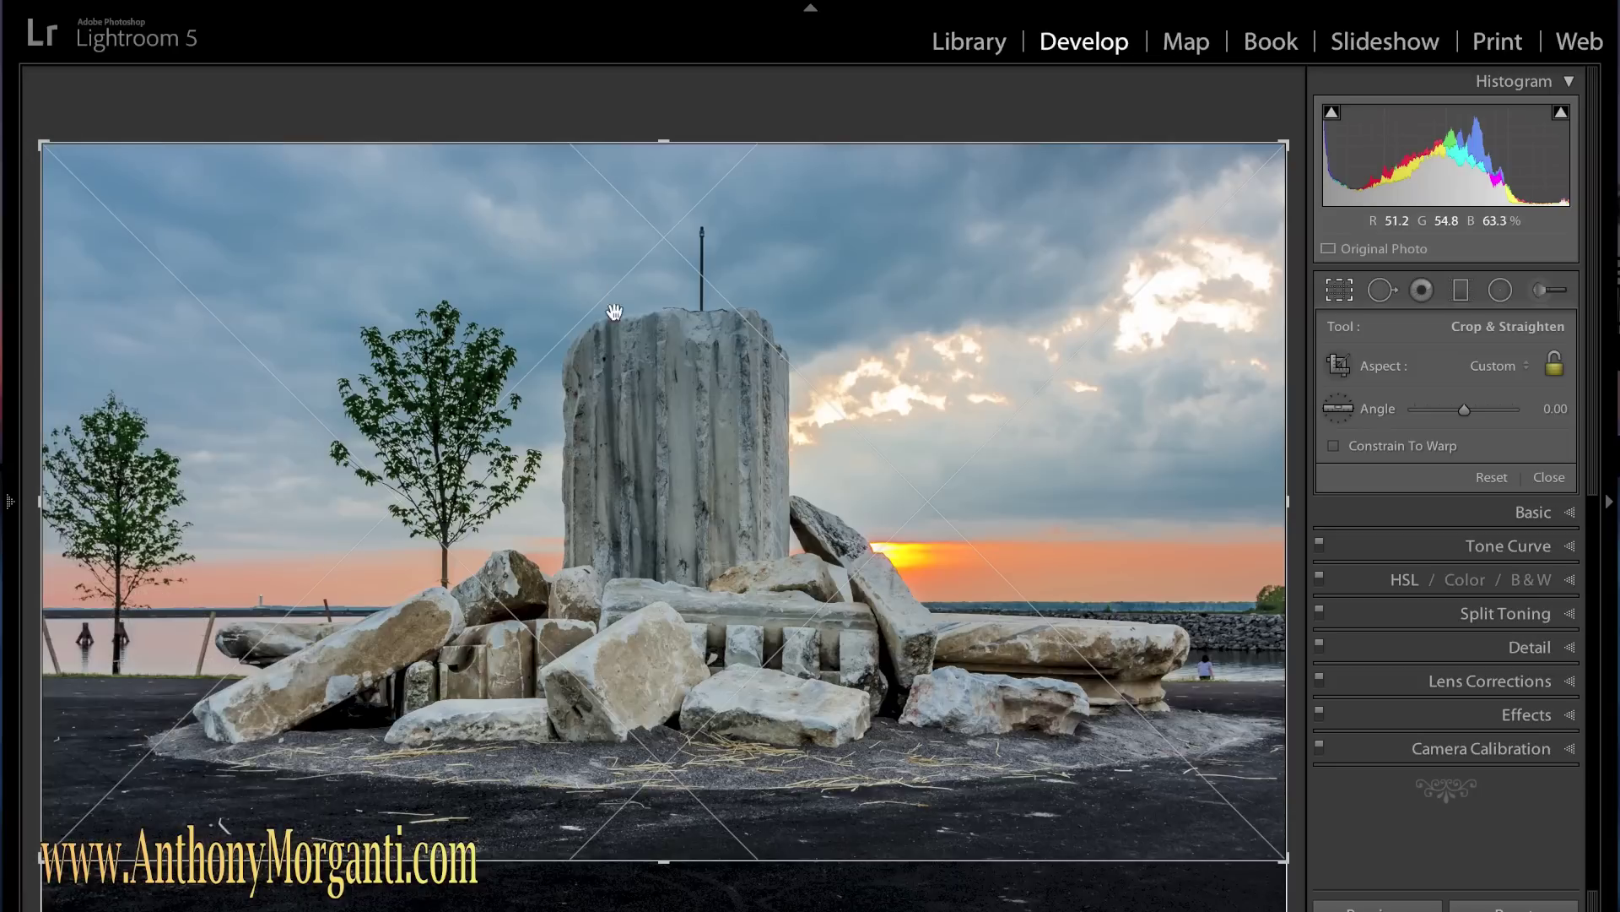
pyautogui.moveTo(47, 503)
pyautogui.mouseDown()
pyautogui.moveTo(101, 507)
pyautogui.moveTo(78, 506)
pyautogui.mouseUp()
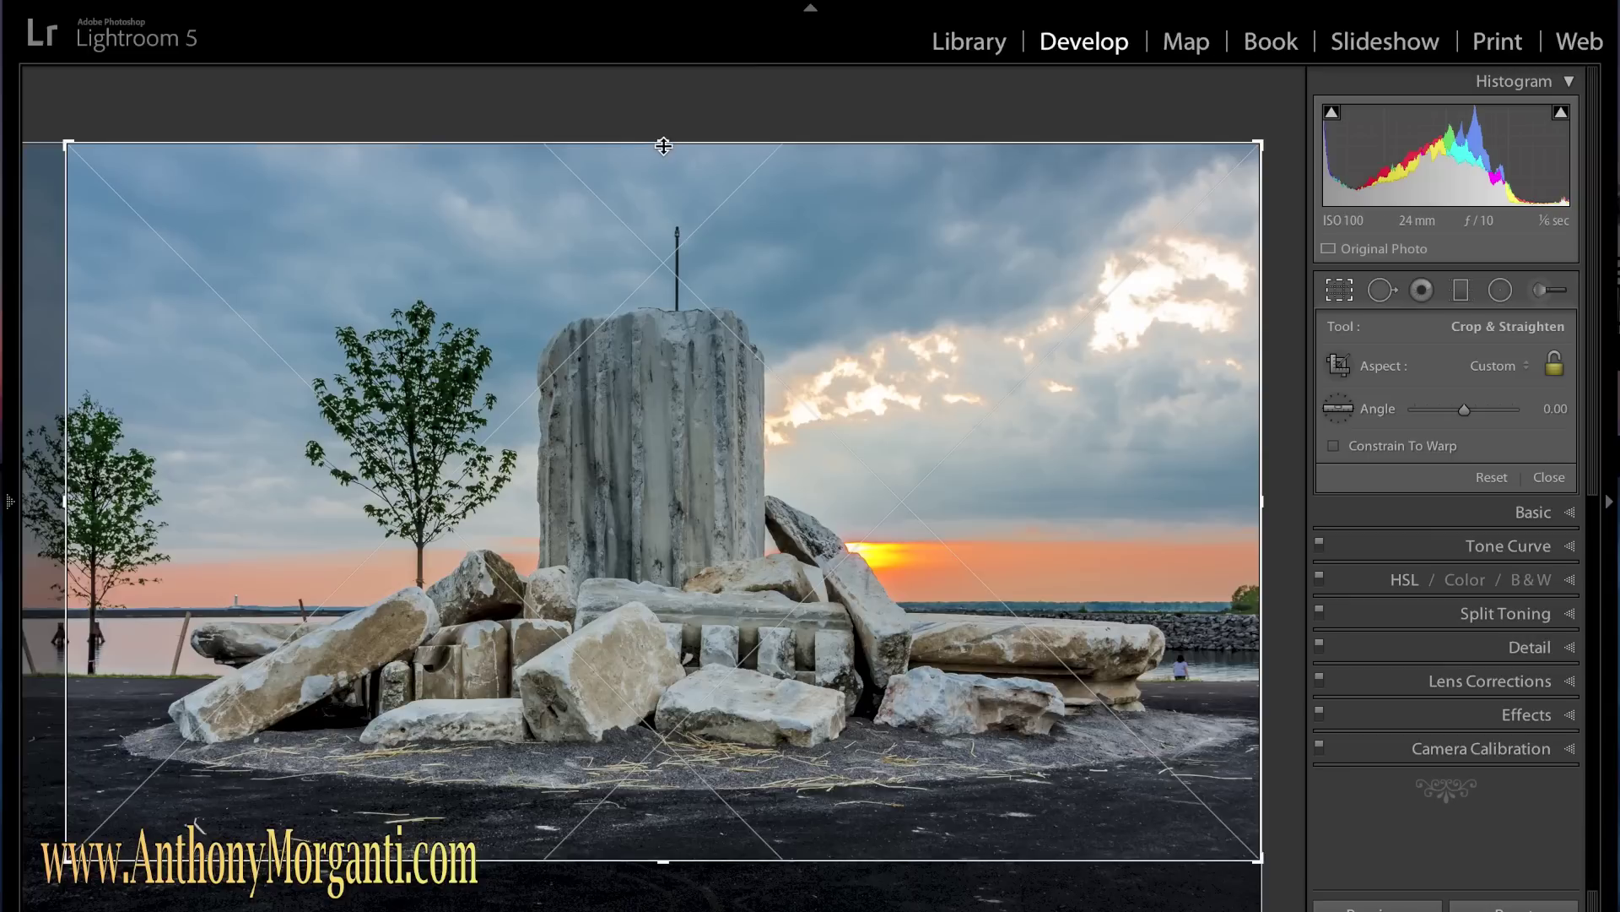
pyautogui.moveTo(663, 860)
pyautogui.mouseDown()
pyautogui.moveTo(658, 828)
pyautogui.moveTo(662, 861)
pyautogui.mouseUp()
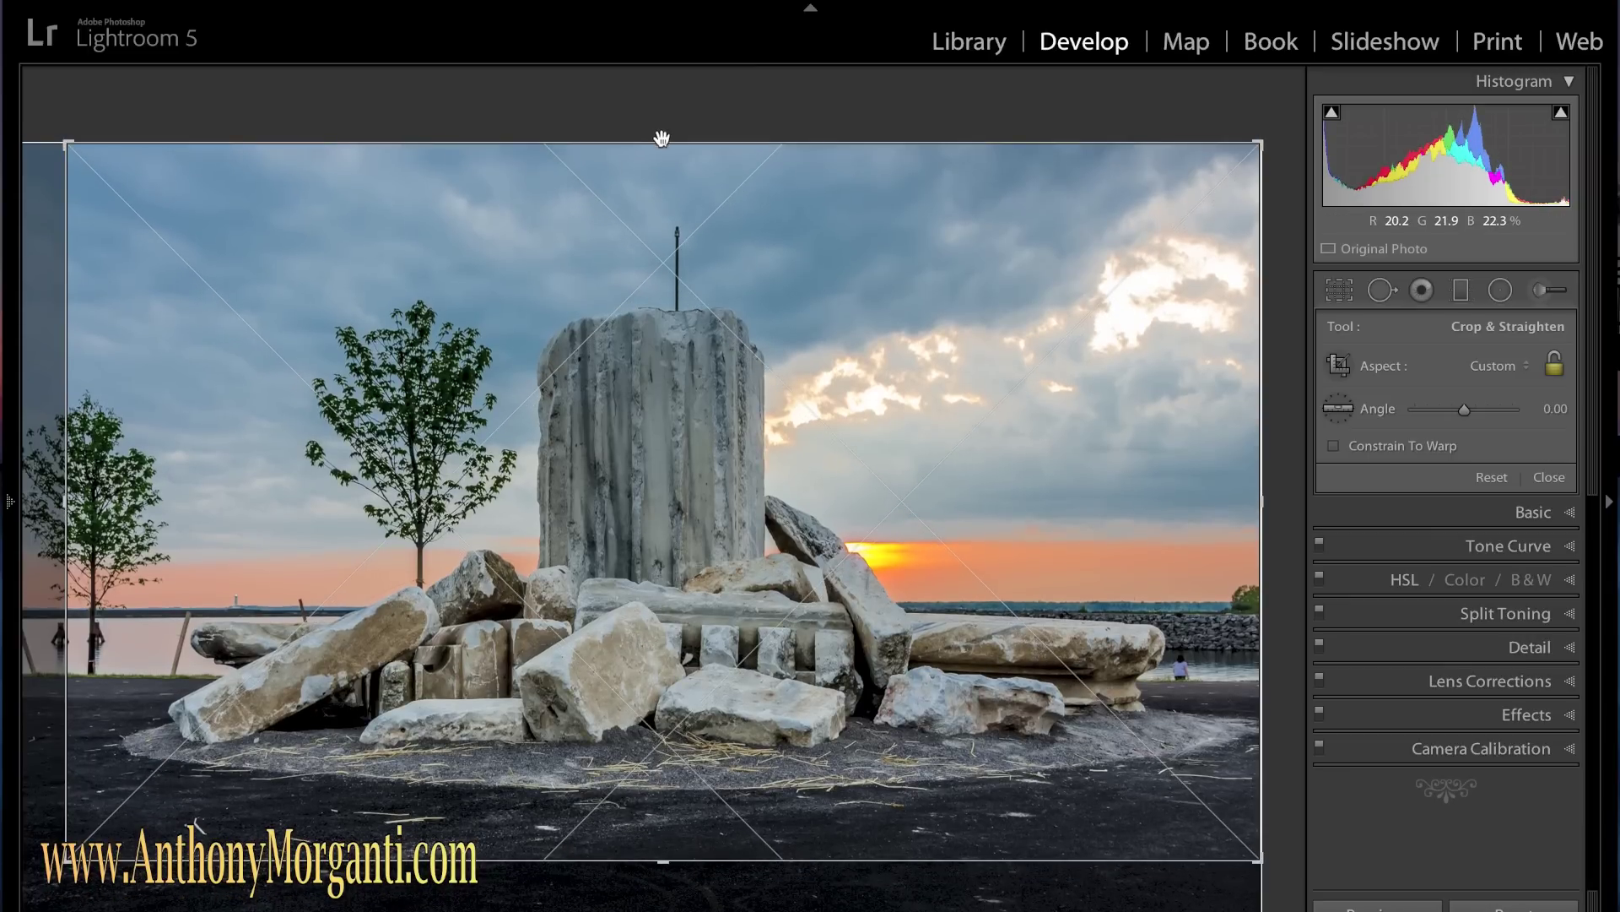
pyautogui.press('r')
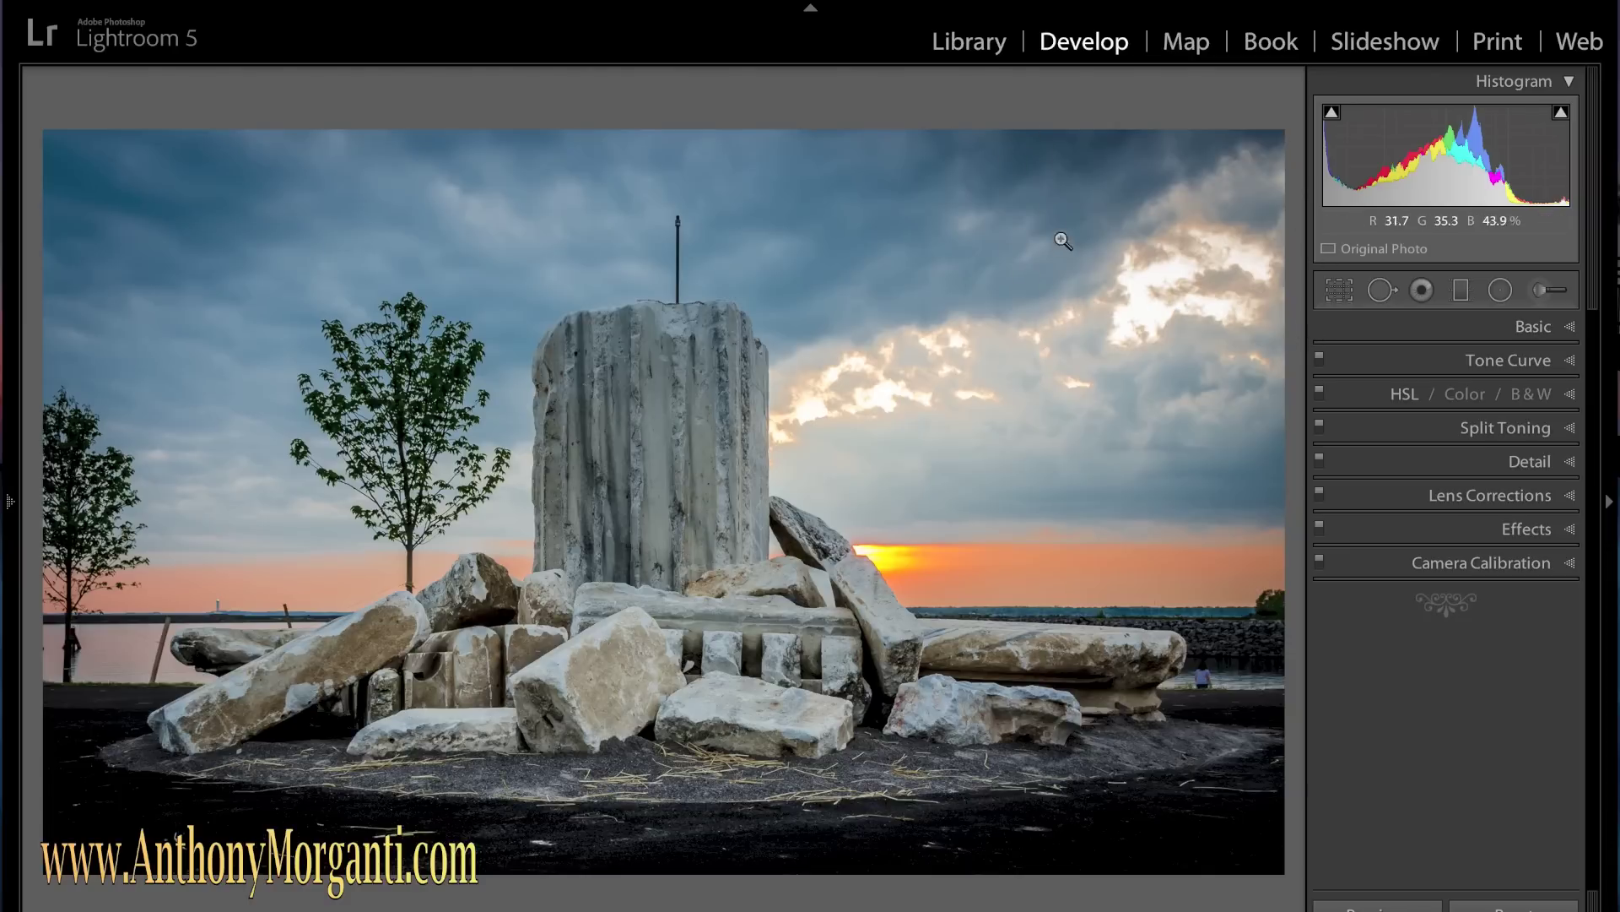
# Clone out the thin pole above the stone column using Spot Removal with a brush size of about 51, and finish the retouch.
pyautogui.click(1380, 289)
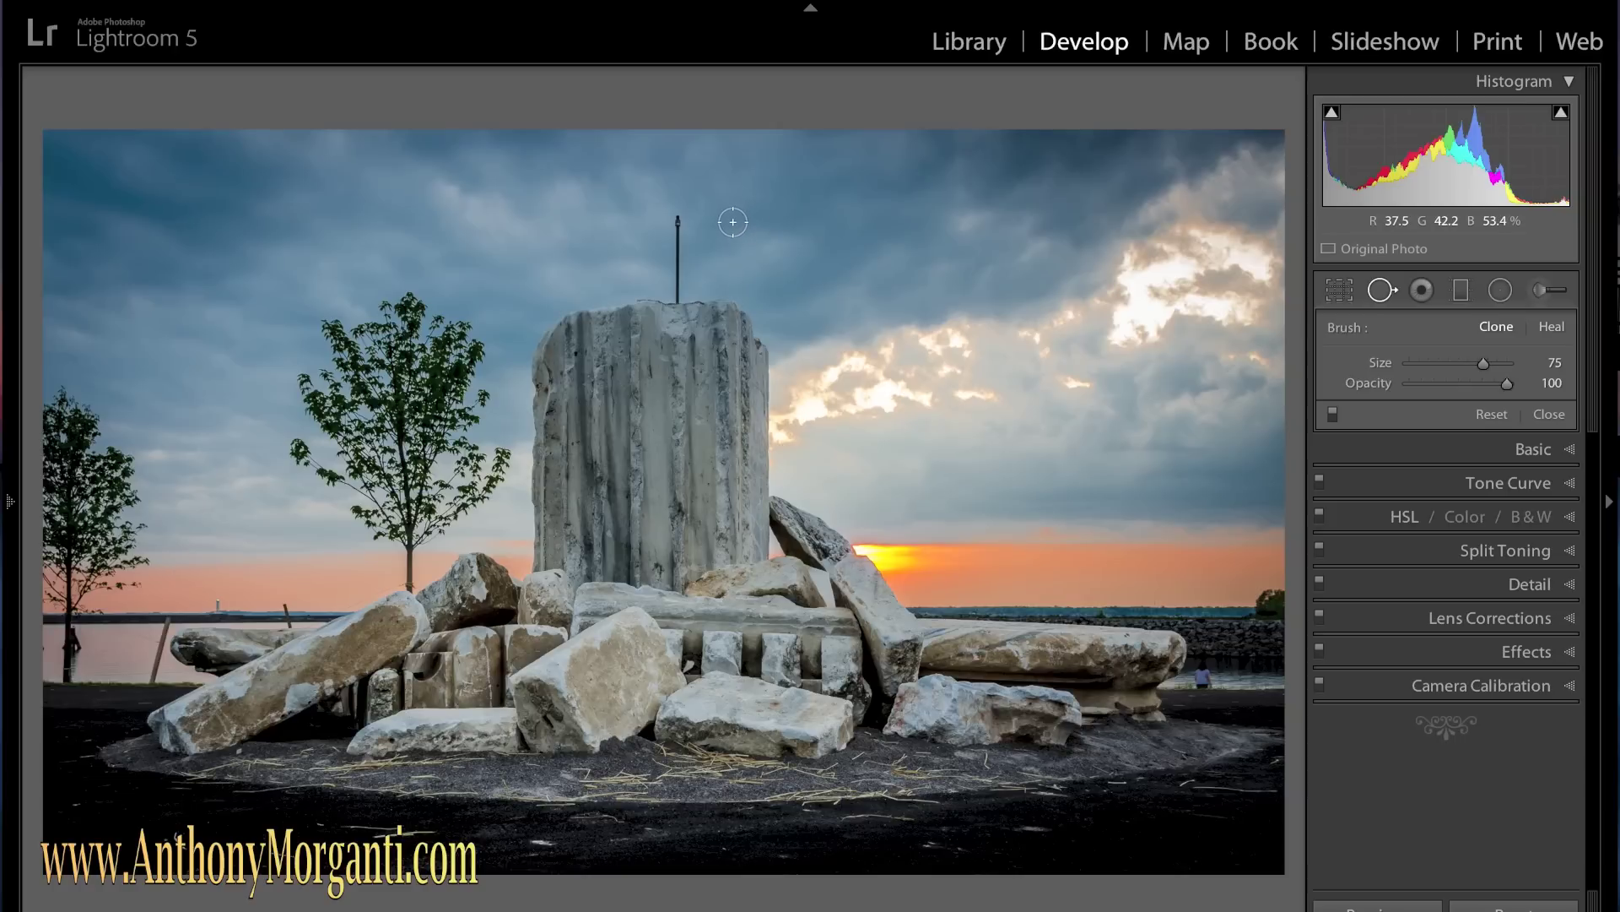
pyautogui.scroll(-8, 731, 225)
pyautogui.scroll(8, 732, 224)
pyautogui.scroll(-5, 731, 224)
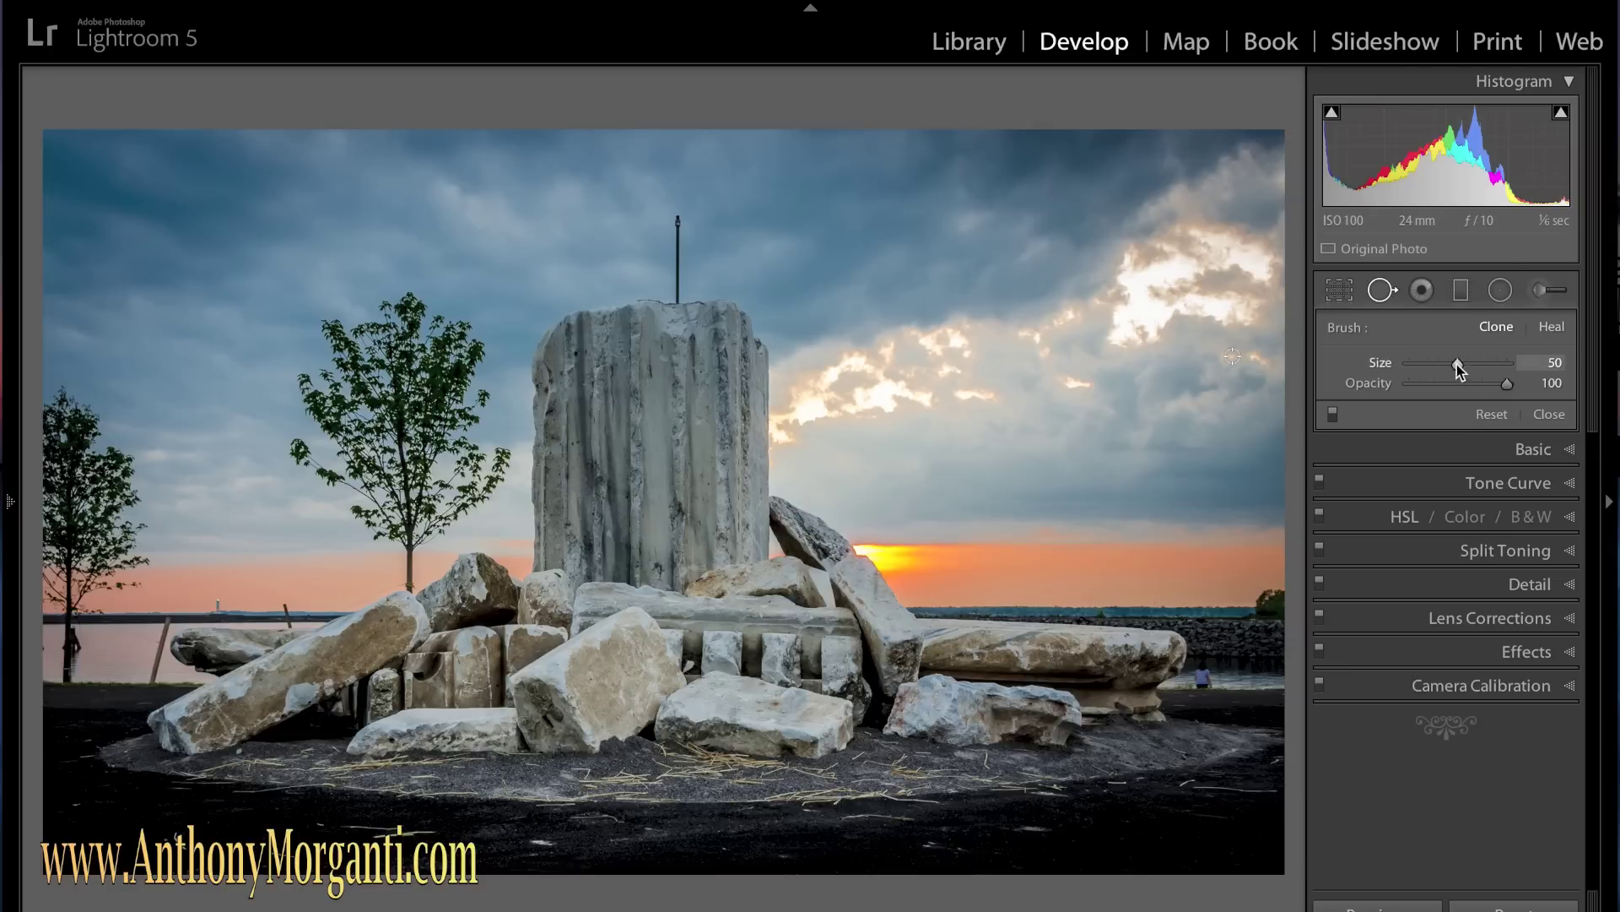
pyautogui.moveTo(1438, 369)
pyautogui.mouseDown()
pyautogui.moveTo(1486, 363)
pyautogui.moveTo(1459, 363)
pyautogui.mouseUp()
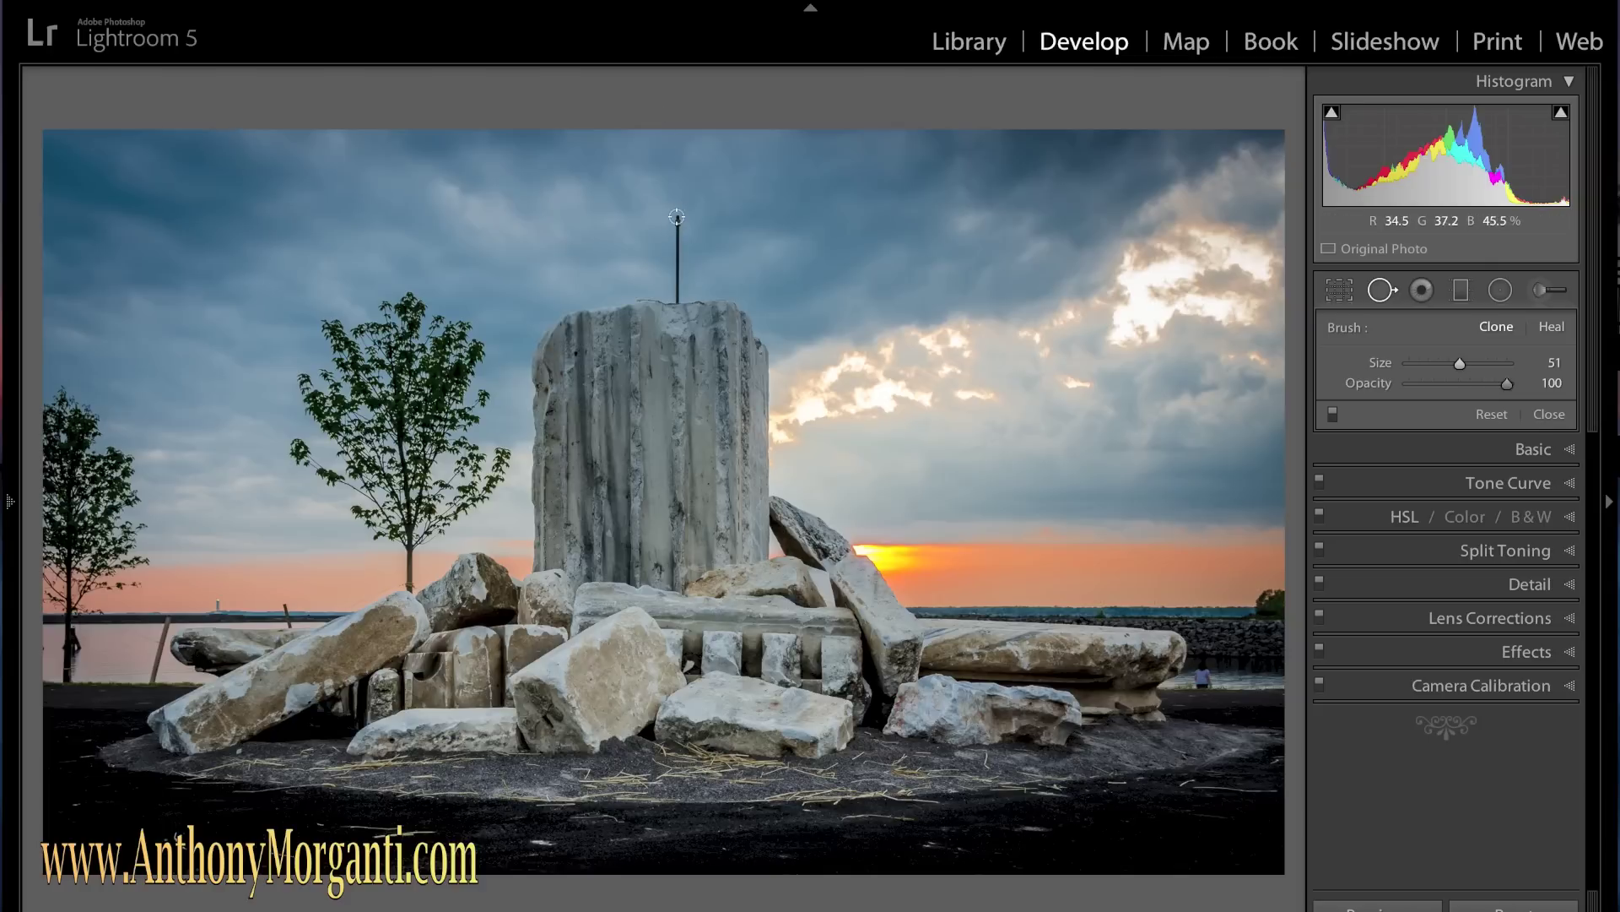
pyautogui.moveTo(675, 218); pyautogui.dragTo(679, 302)
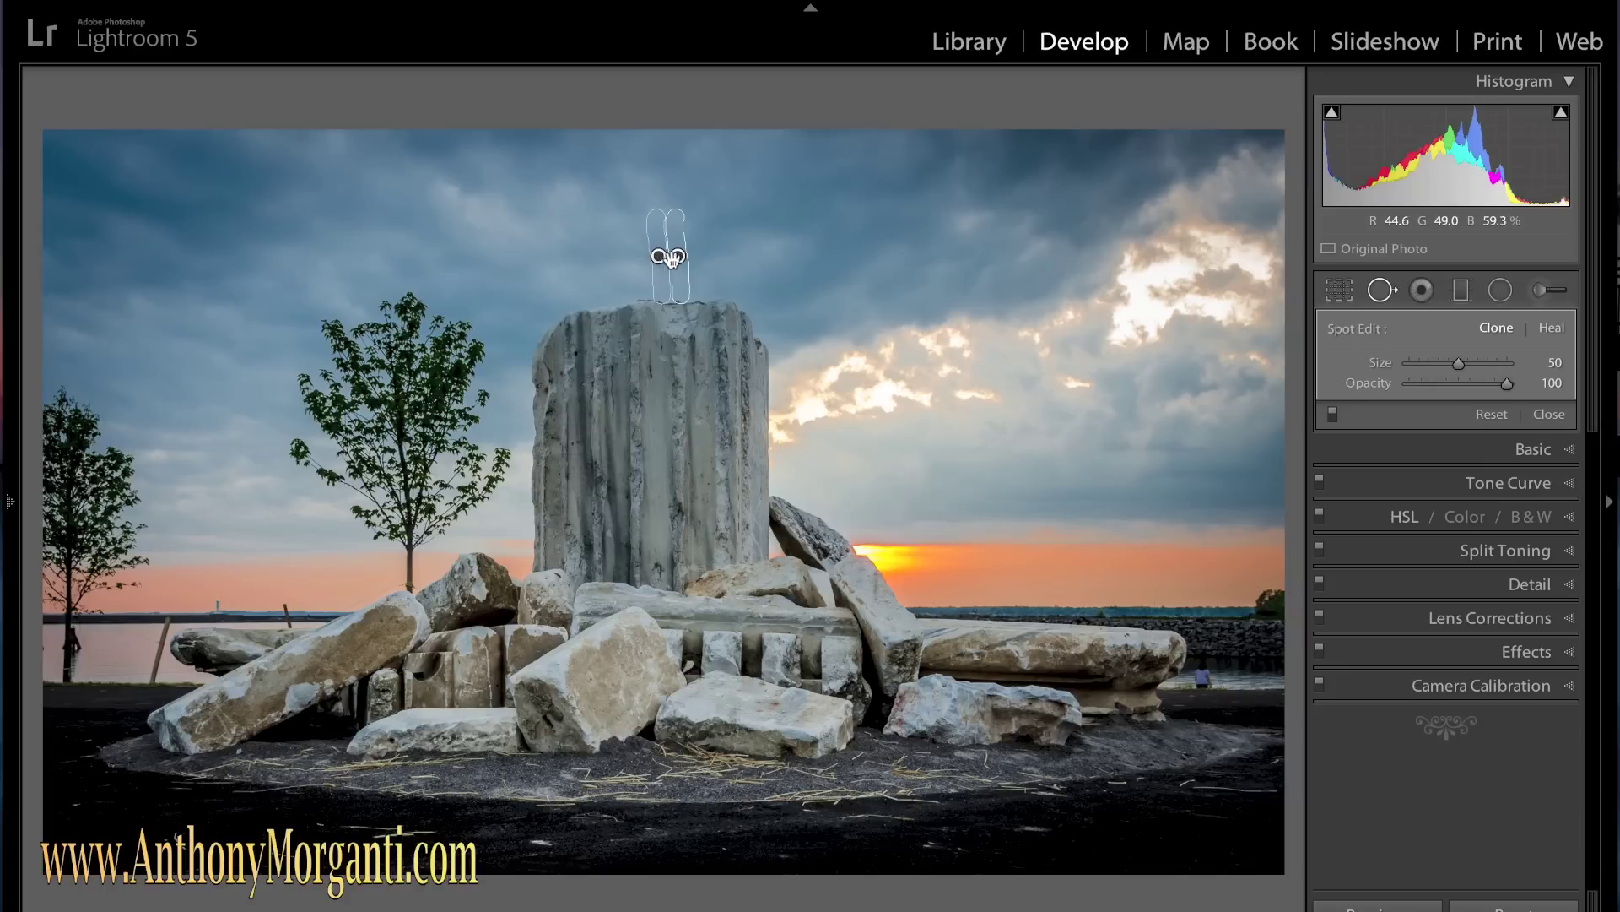
pyautogui.moveTo(656, 256)
pyautogui.mouseDown()
pyautogui.moveTo(640, 258)
pyautogui.moveTo(660, 257)
pyautogui.mouseUp()
pyautogui.press('Escape')
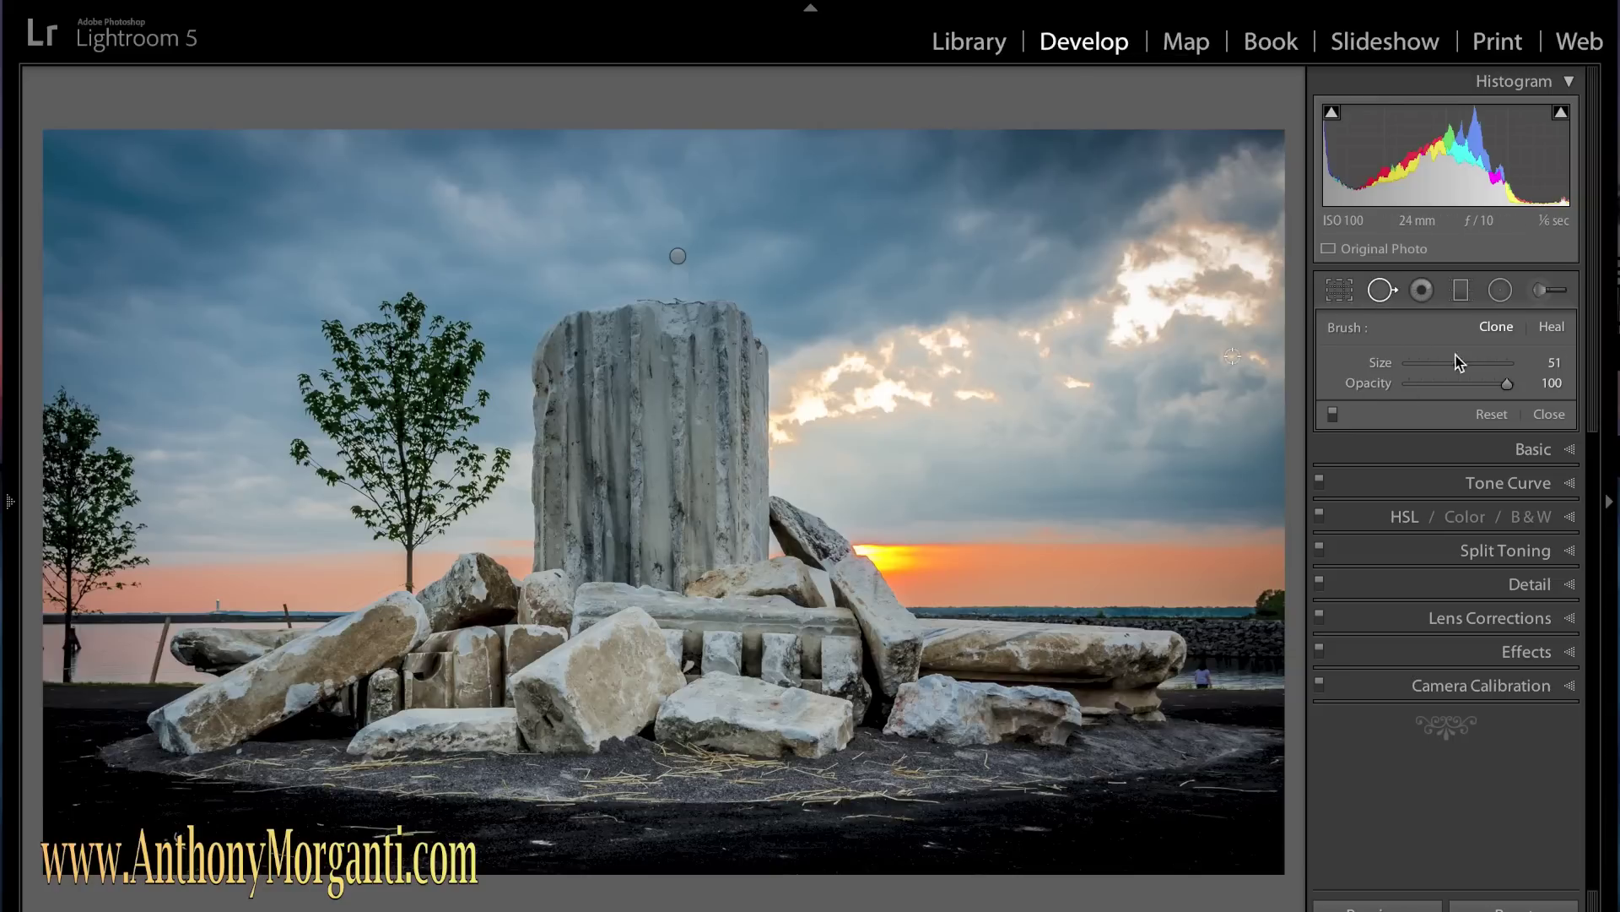
pyautogui.click(1549, 414)
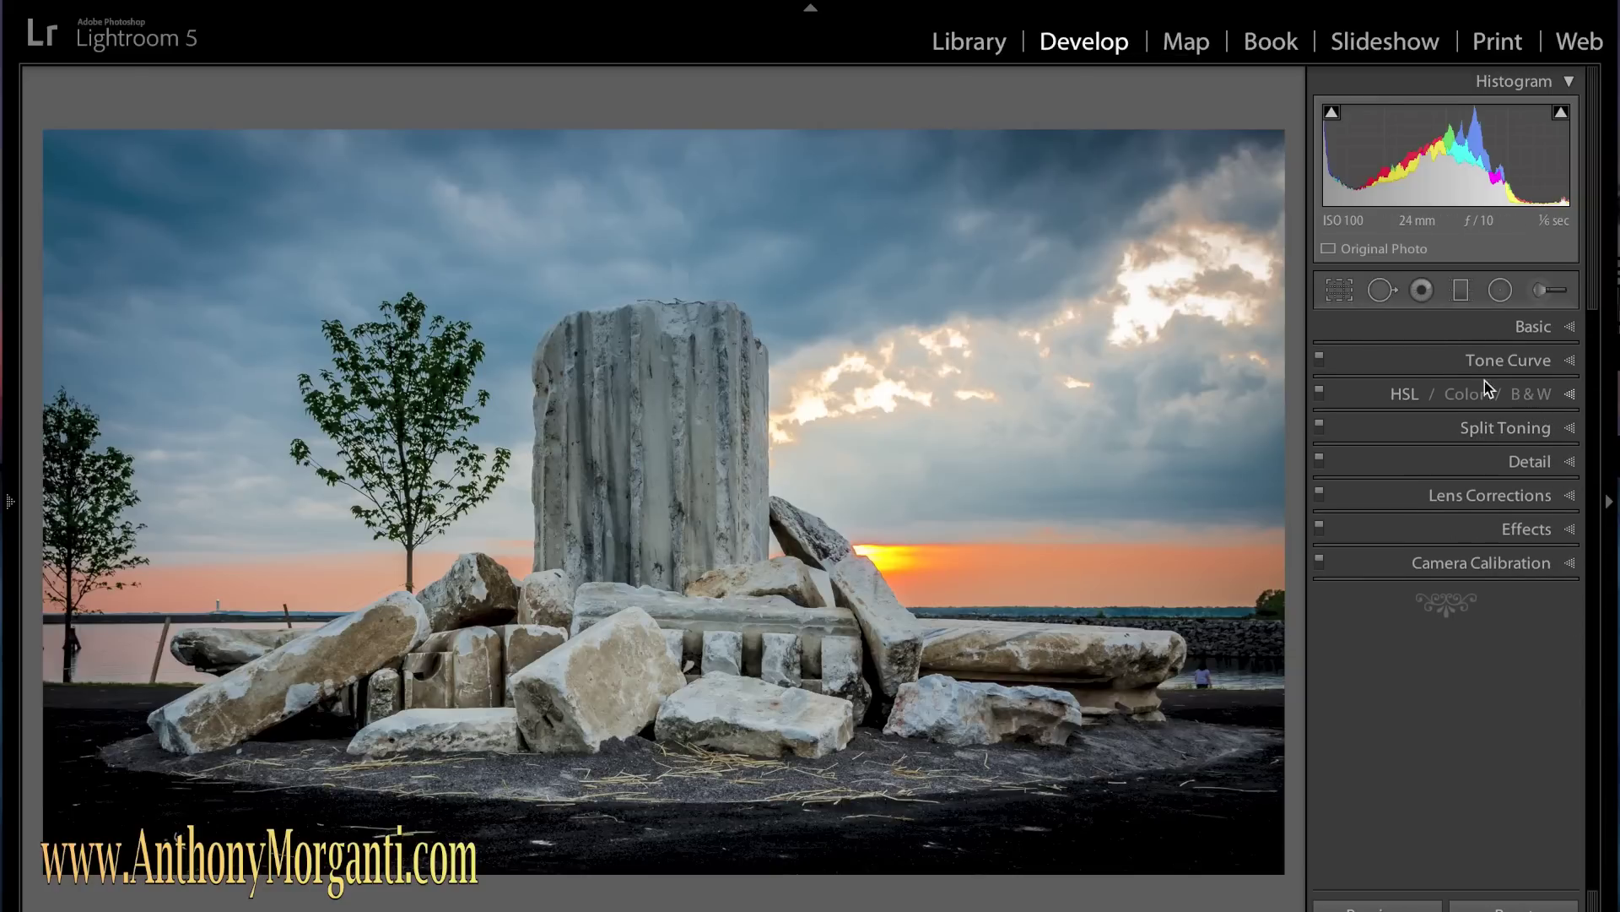
# Clone over a spot on the ground beside the rocks and remove the small person by the water behind them.
pyautogui.click(1379, 292)
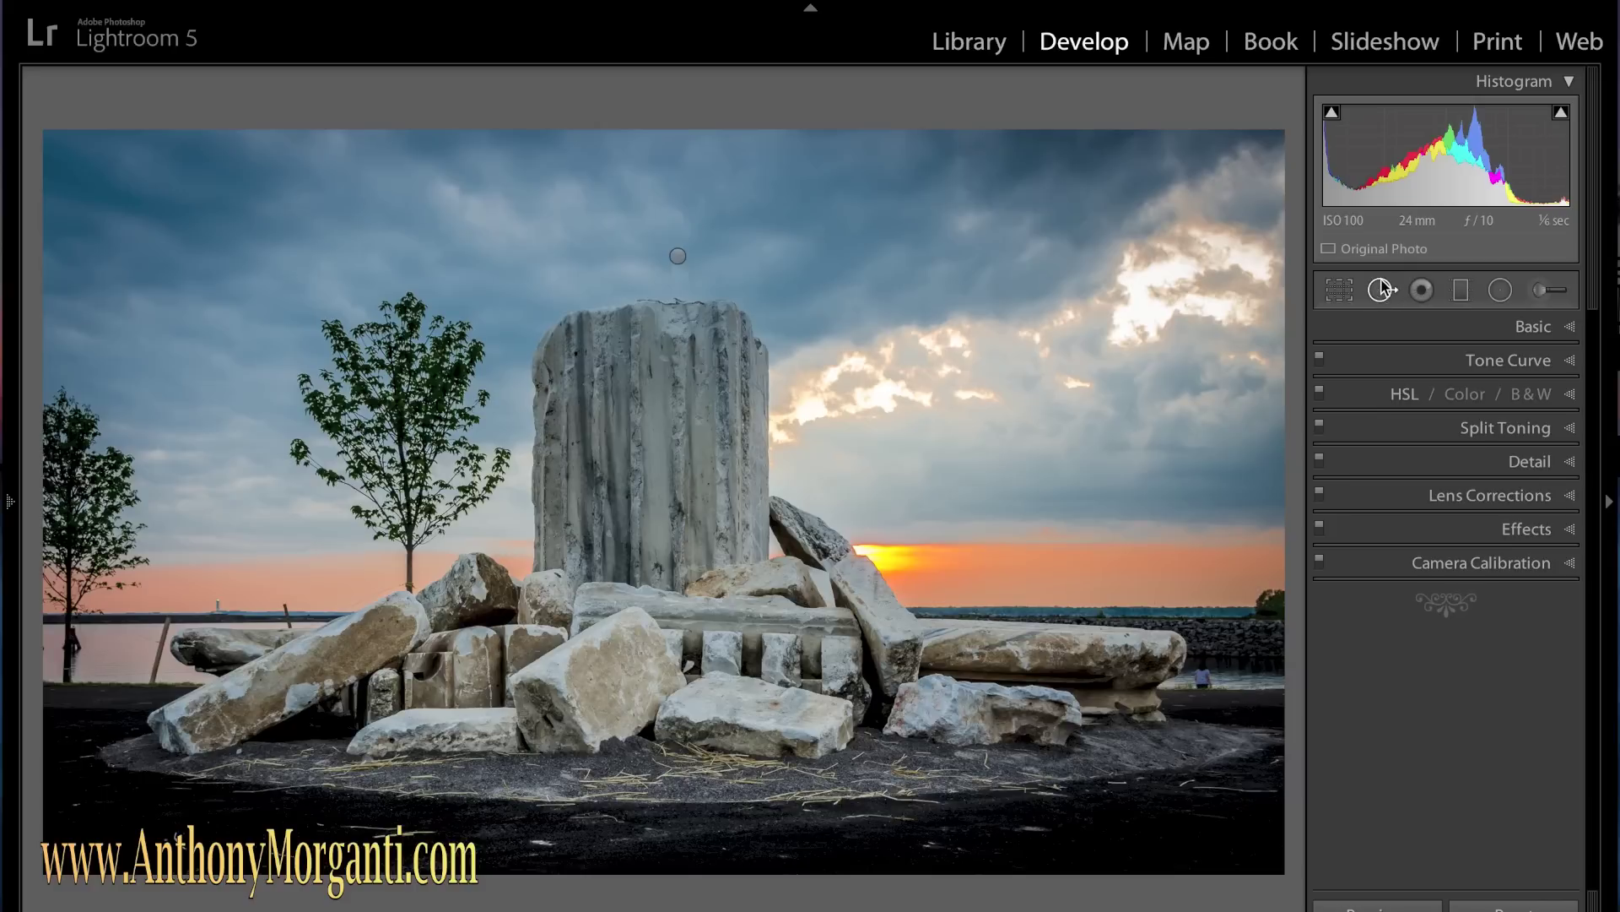
pyautogui.click(1146, 730)
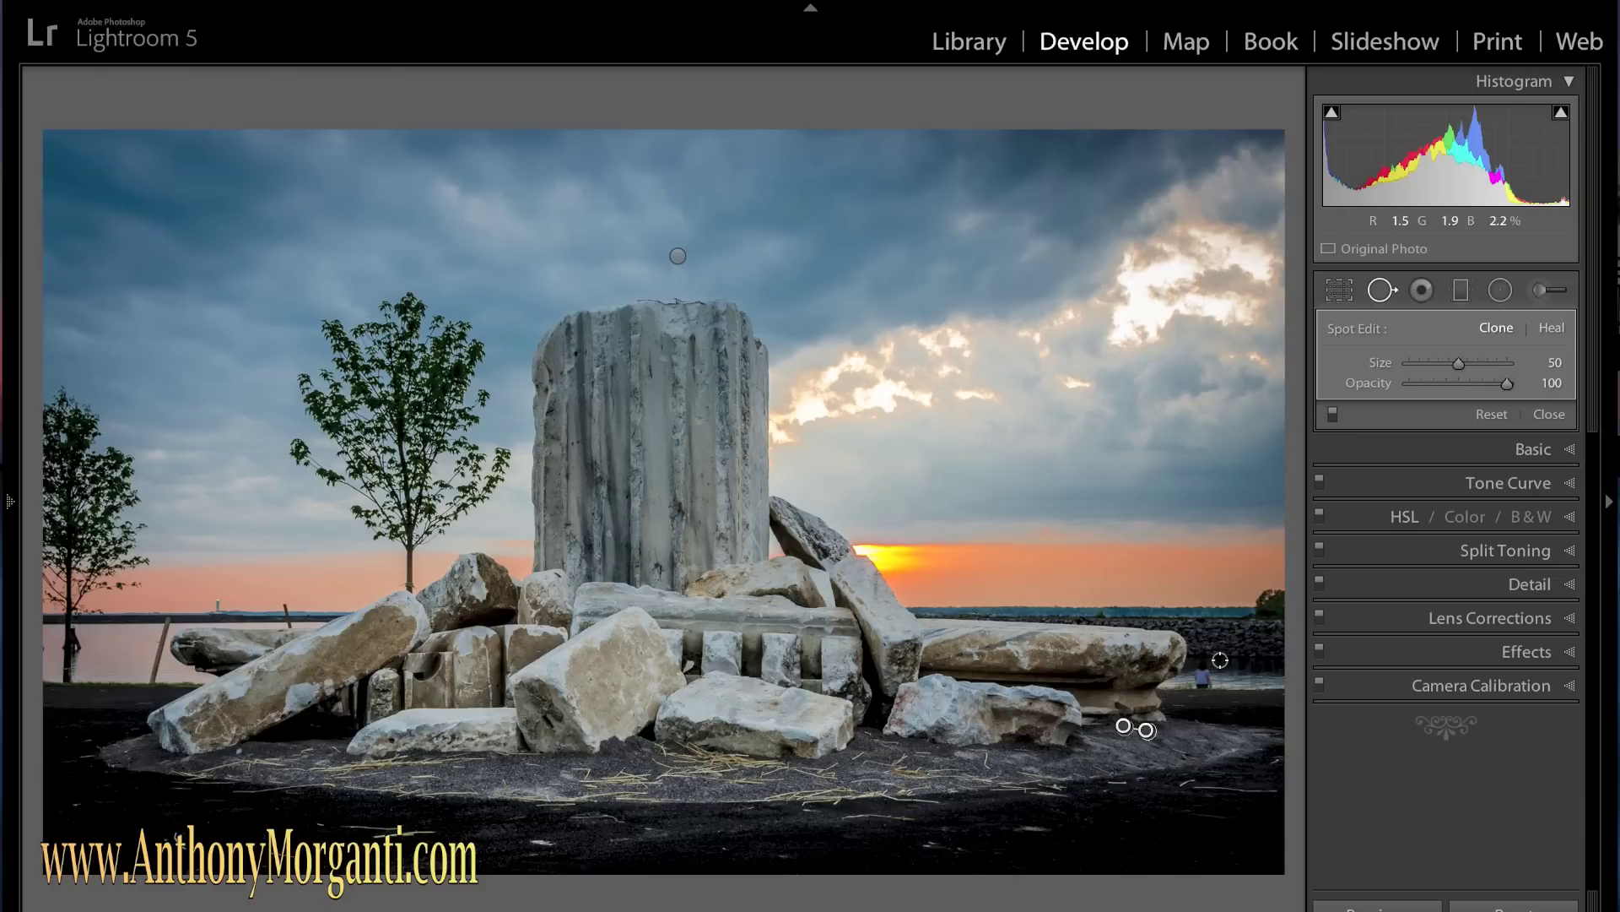
pyautogui.press('Escape')
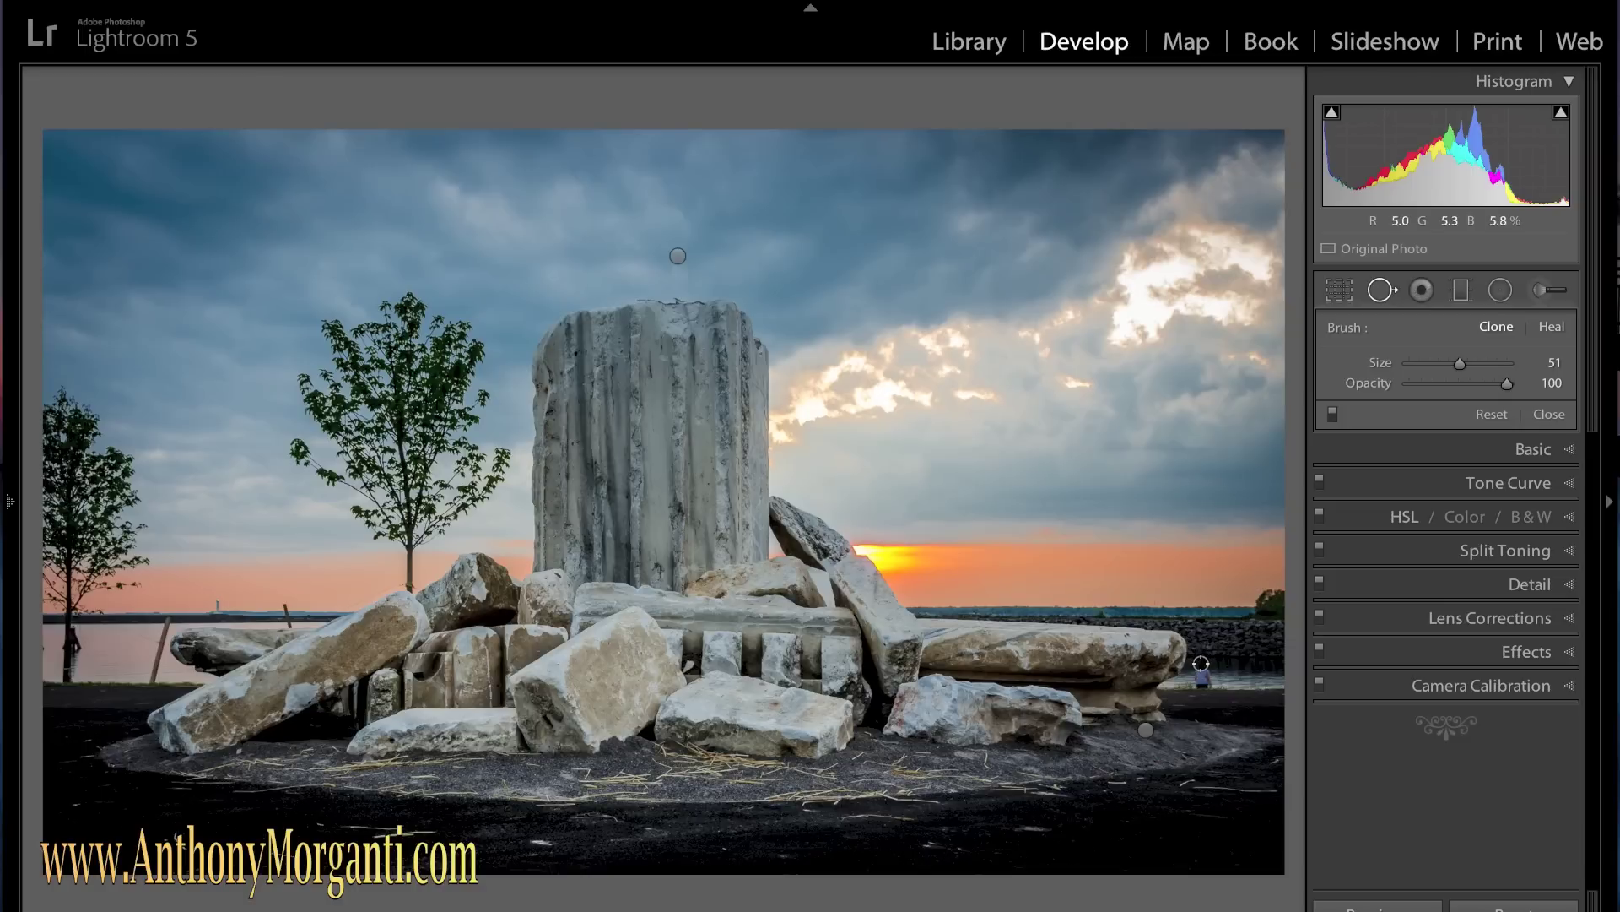
pyautogui.moveTo(1200, 664); pyautogui.dragTo(1202, 675)
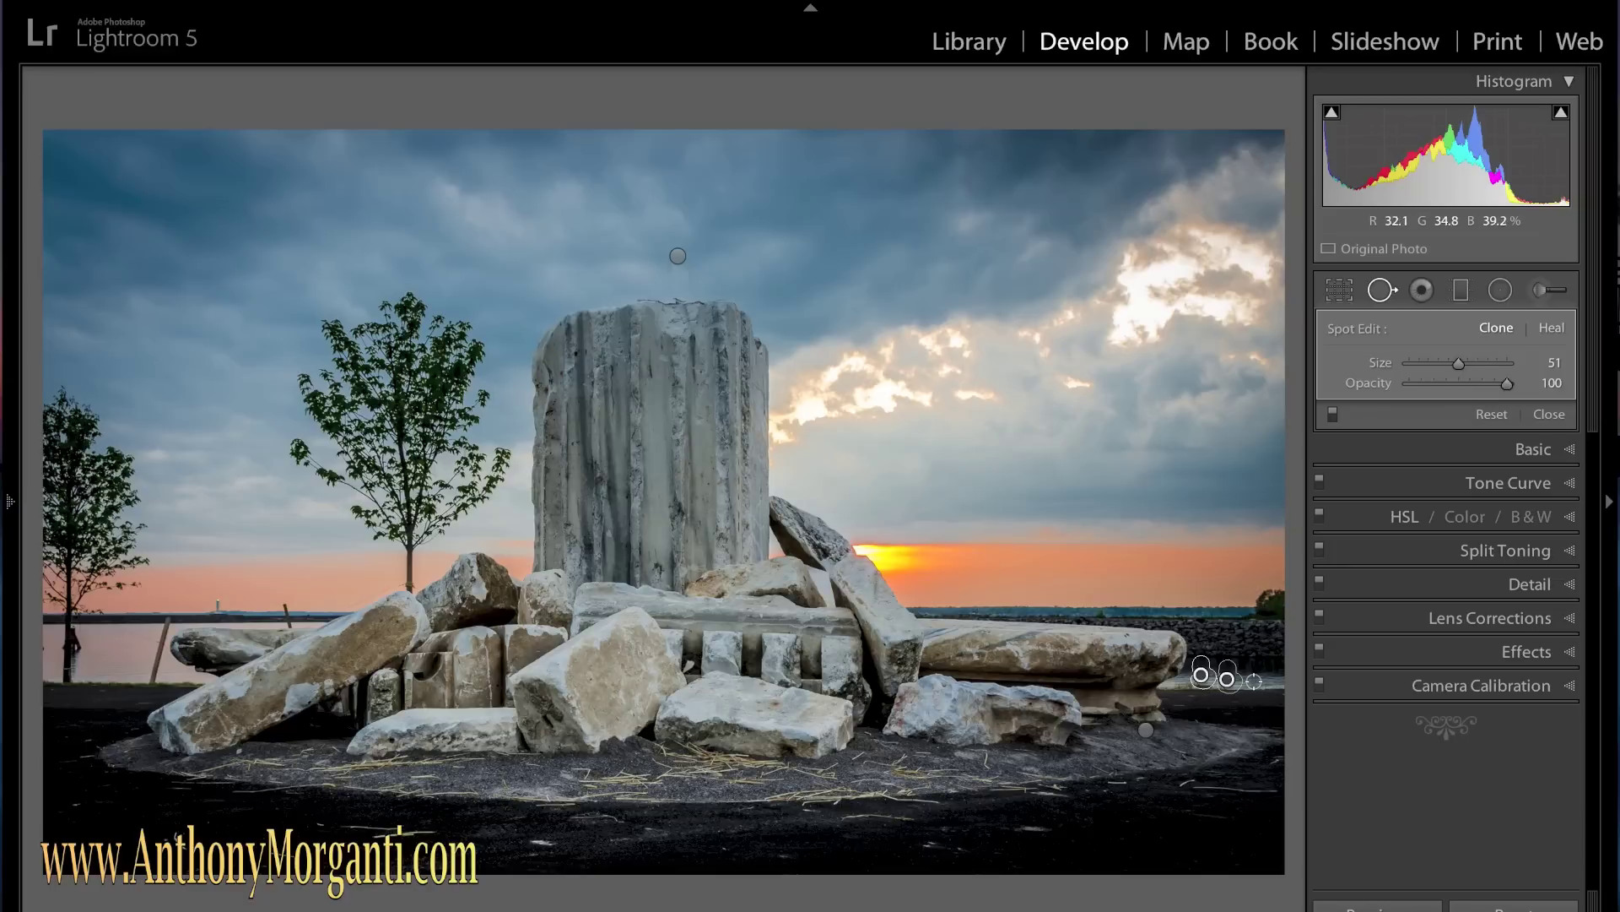
pyautogui.press('Escape')
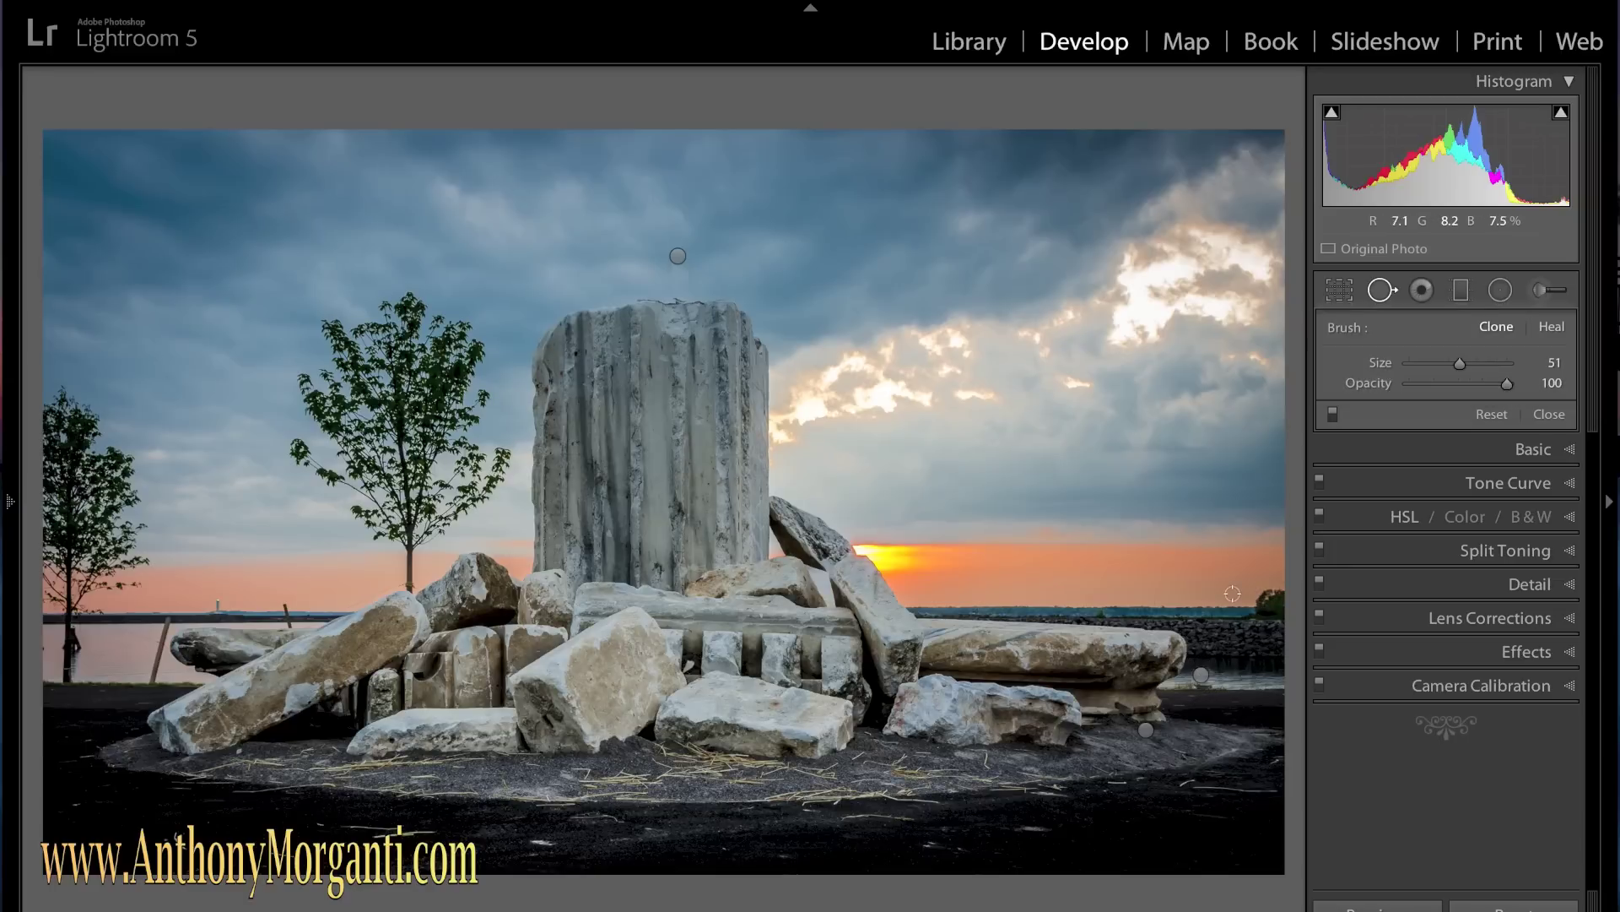
pyautogui.click(1383, 284)
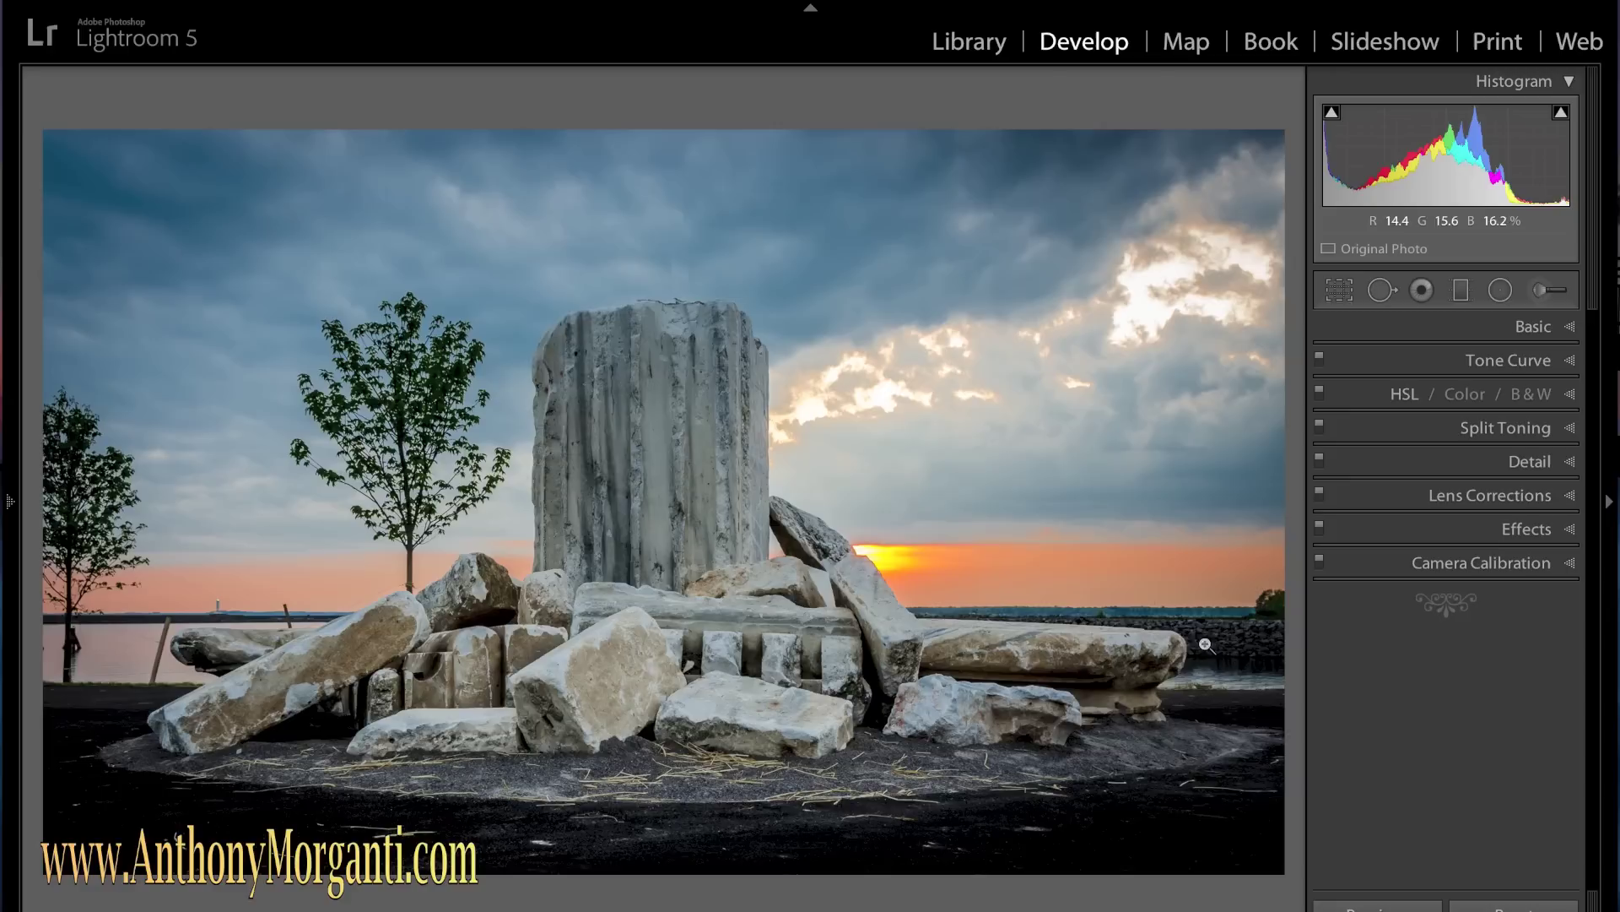
# Reset the Graduated Filter effects, set exposure to -1.01, and draw a tilted gradient across the sky, centred on the stone column.
pyautogui.click(1461, 292)
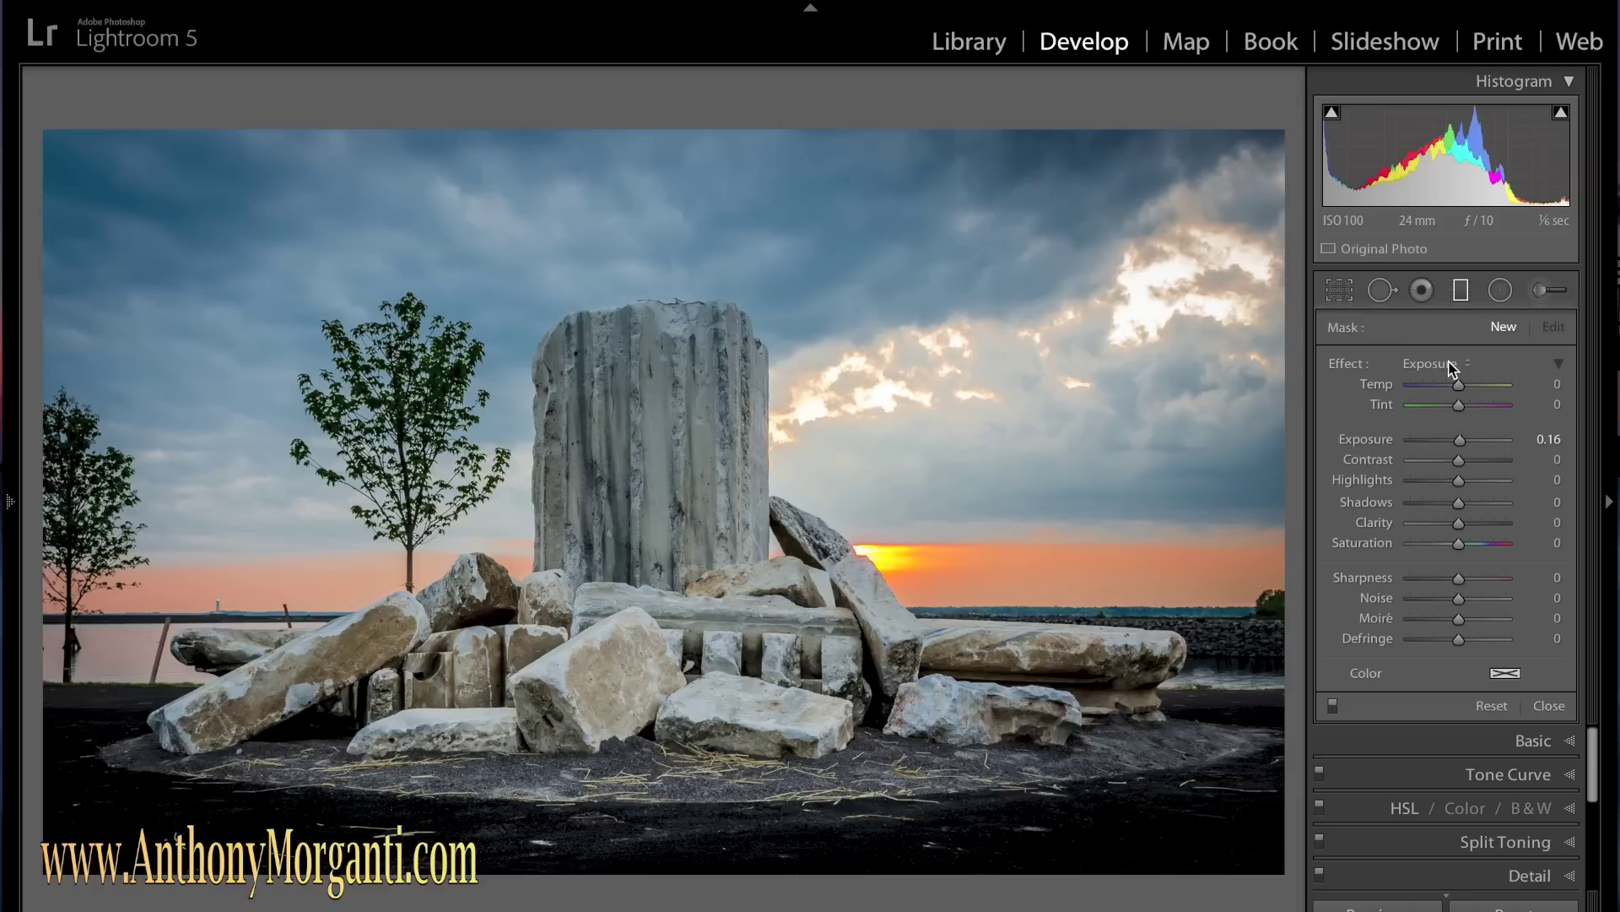
pyautogui.press('alt')
pyautogui.click(1347, 366)
pyautogui.click(1347, 366)
pyautogui.moveTo(1459, 445); pyautogui.dragTo(1445, 450)
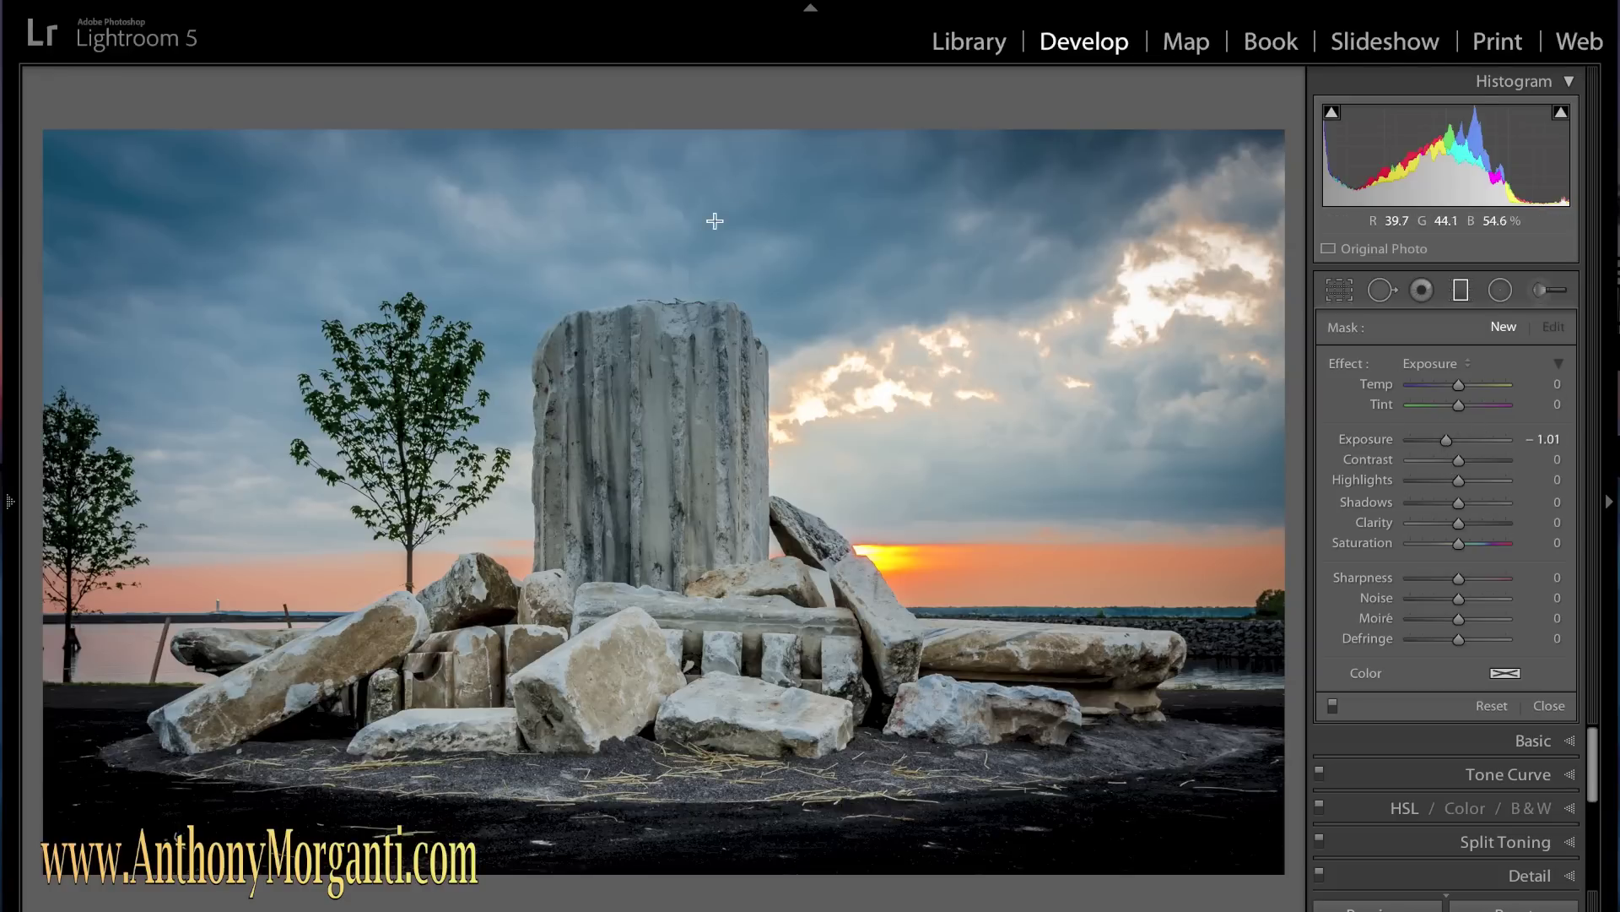
pyautogui.moveTo(677, 214); pyautogui.dragTo(794, 535)
pyautogui.moveTo(793, 534); pyautogui.dragTo(728, 483)
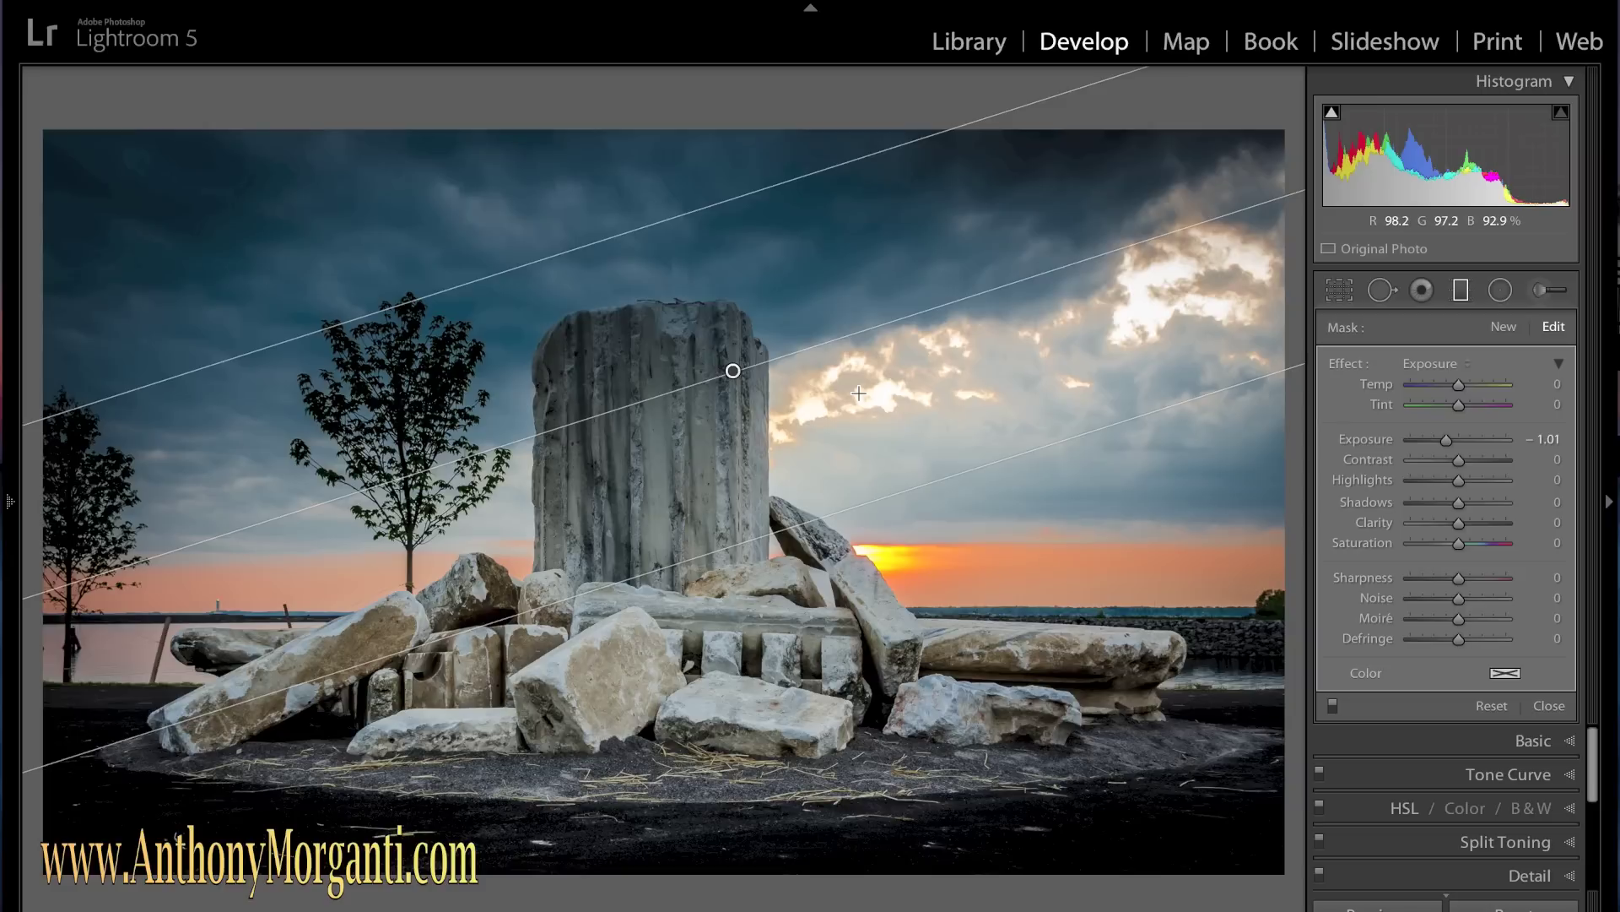
# Set the new-mask exposure to 3.02, reselect the sky gradient to set its exposure to -0.58, and close the Graduated Filter.
pyautogui.click(871, 223)
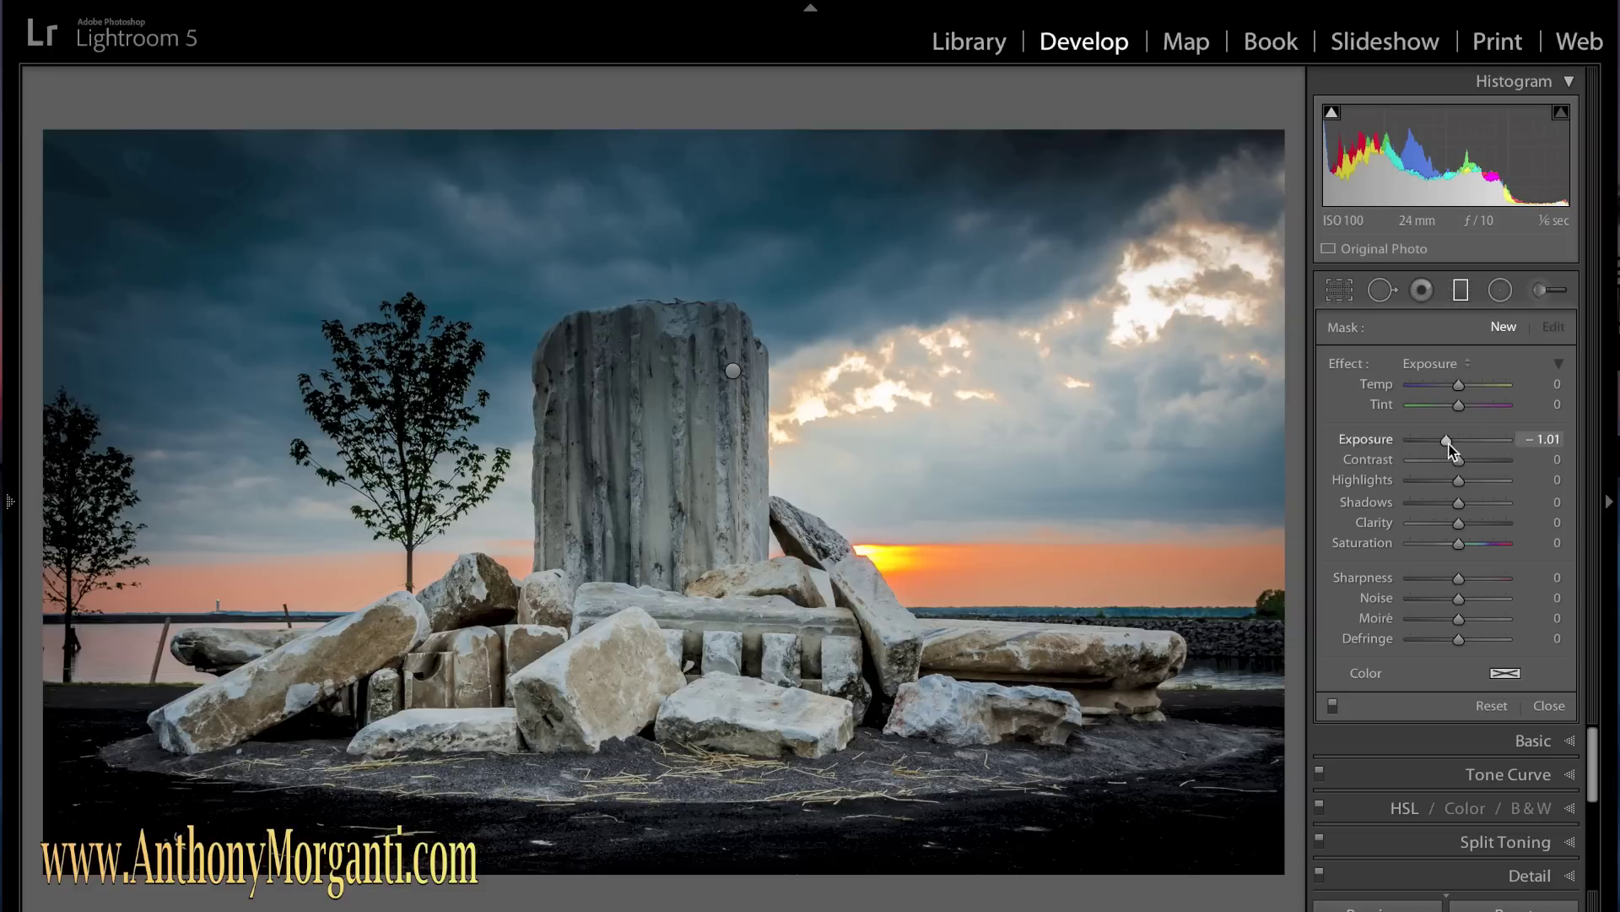
pyautogui.moveTo(1450, 444); pyautogui.dragTo(1497, 438)
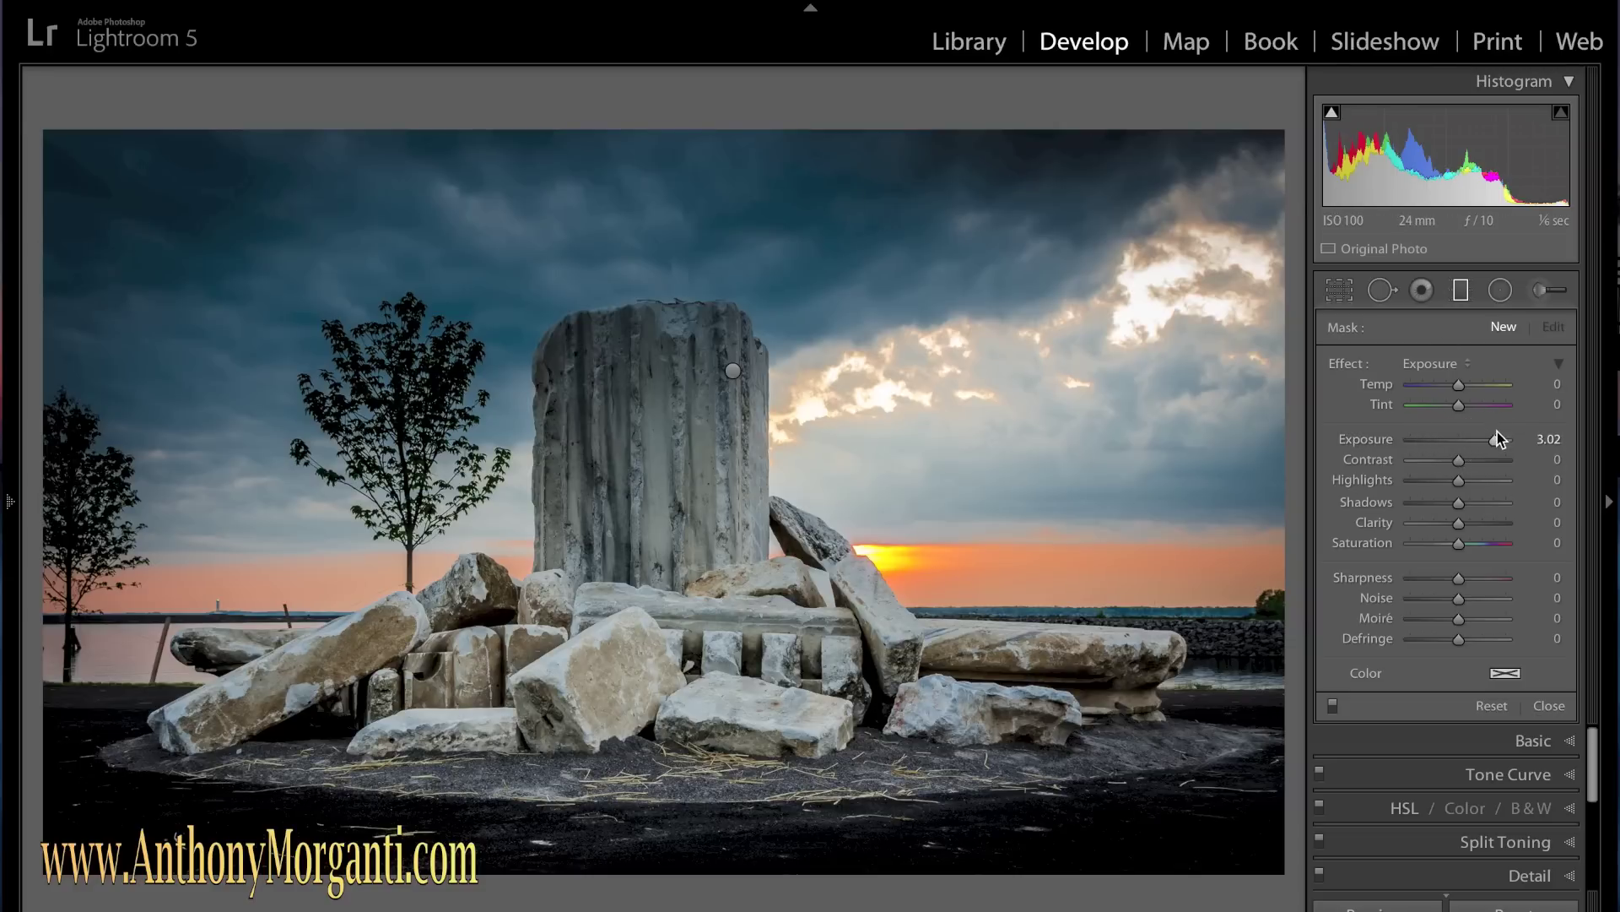
pyautogui.click(734, 369)
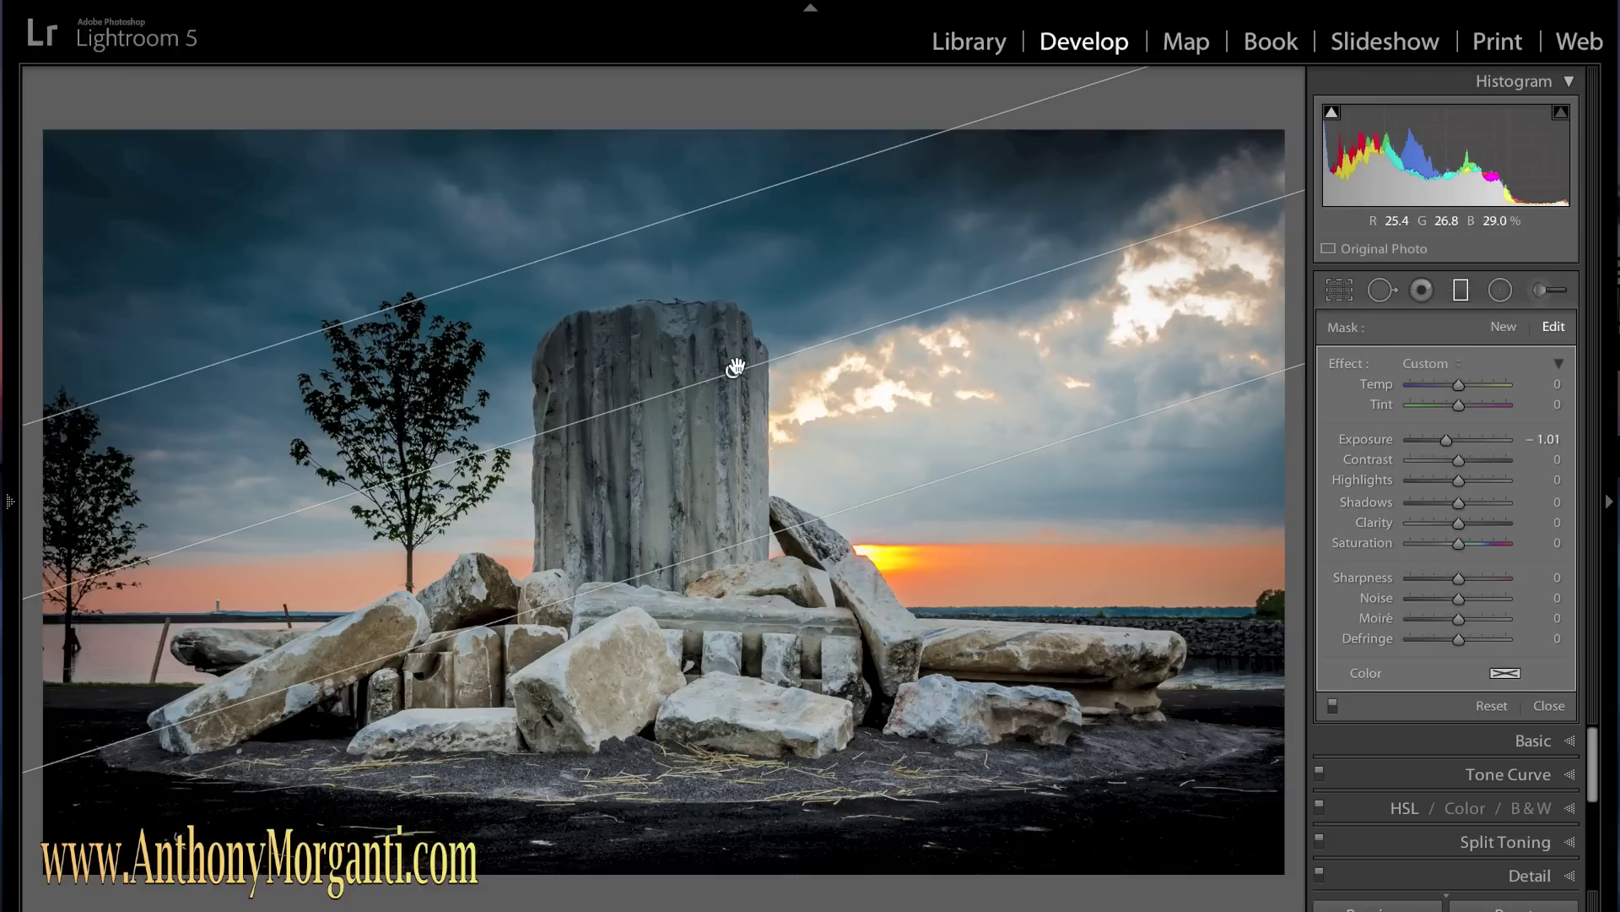
pyautogui.moveTo(1463, 434)
pyautogui.mouseDown()
pyautogui.moveTo(1502, 438)
pyautogui.moveTo(1458, 451)
pyautogui.mouseUp()
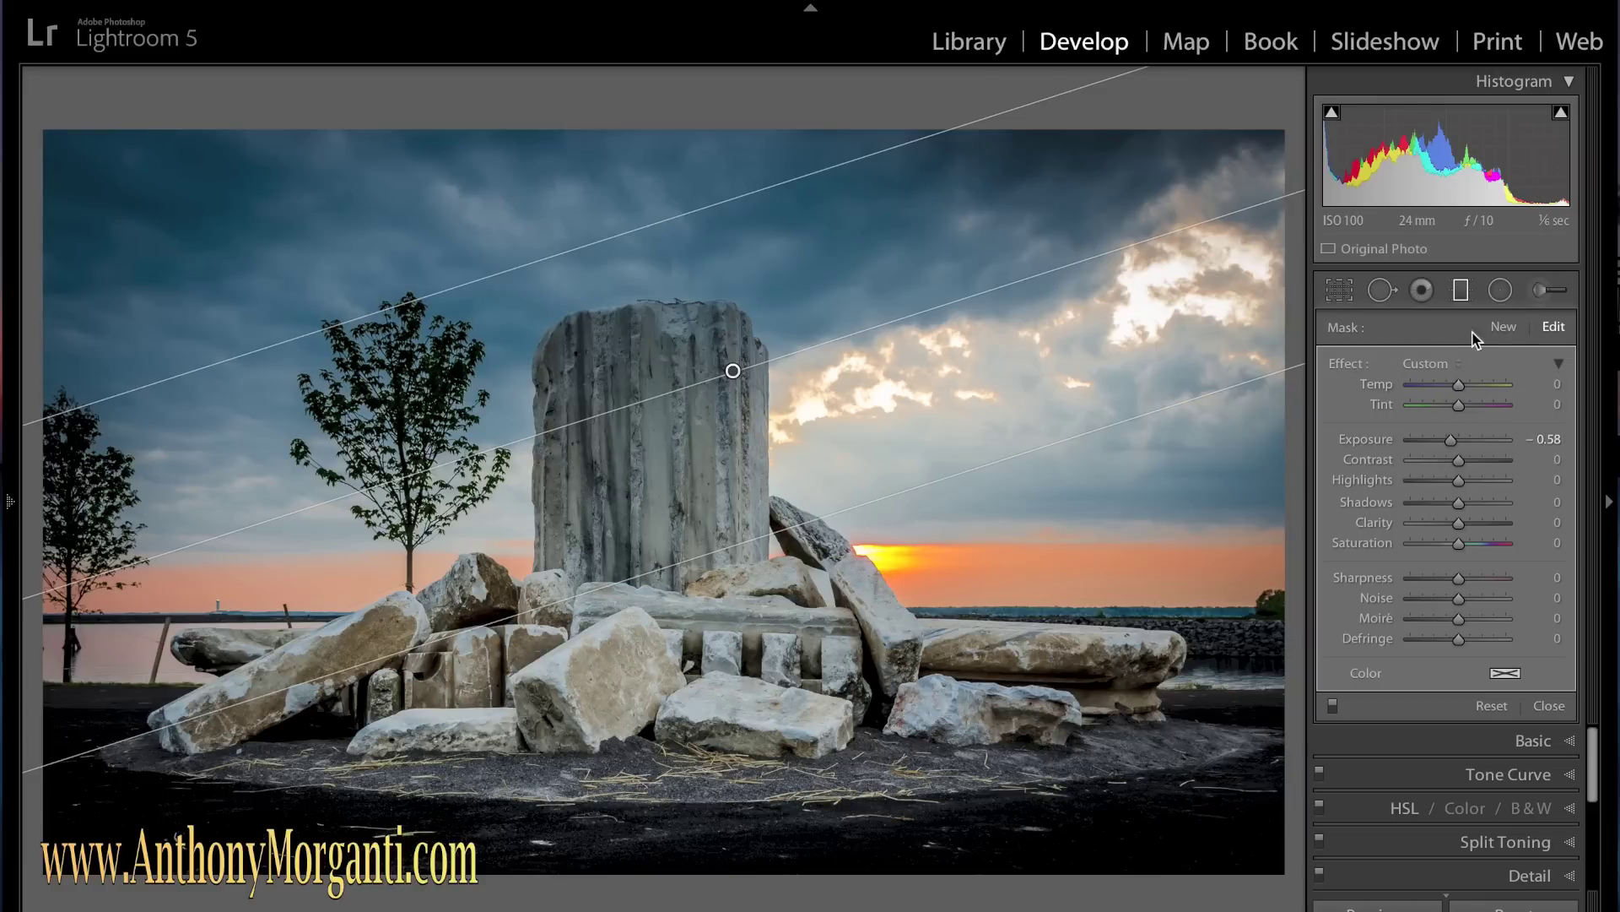
pyautogui.click(1551, 706)
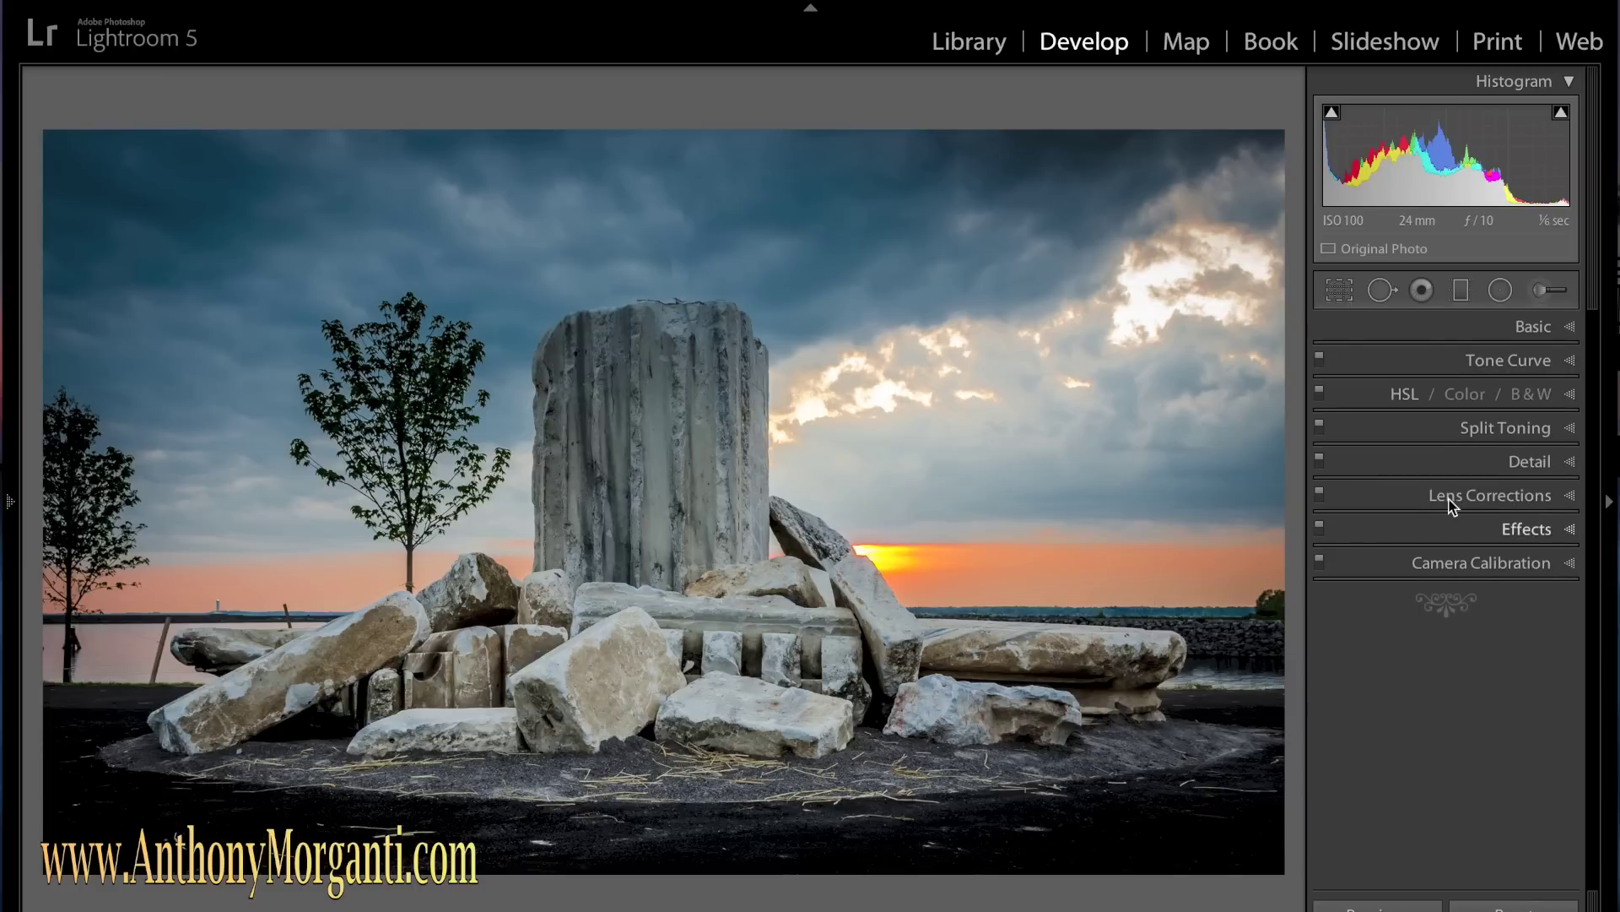
# Draw a circular Radial Filter around the stone column, invert its mask, set its exposure to 0.68 and close the filter.
pyautogui.click(1501, 294)
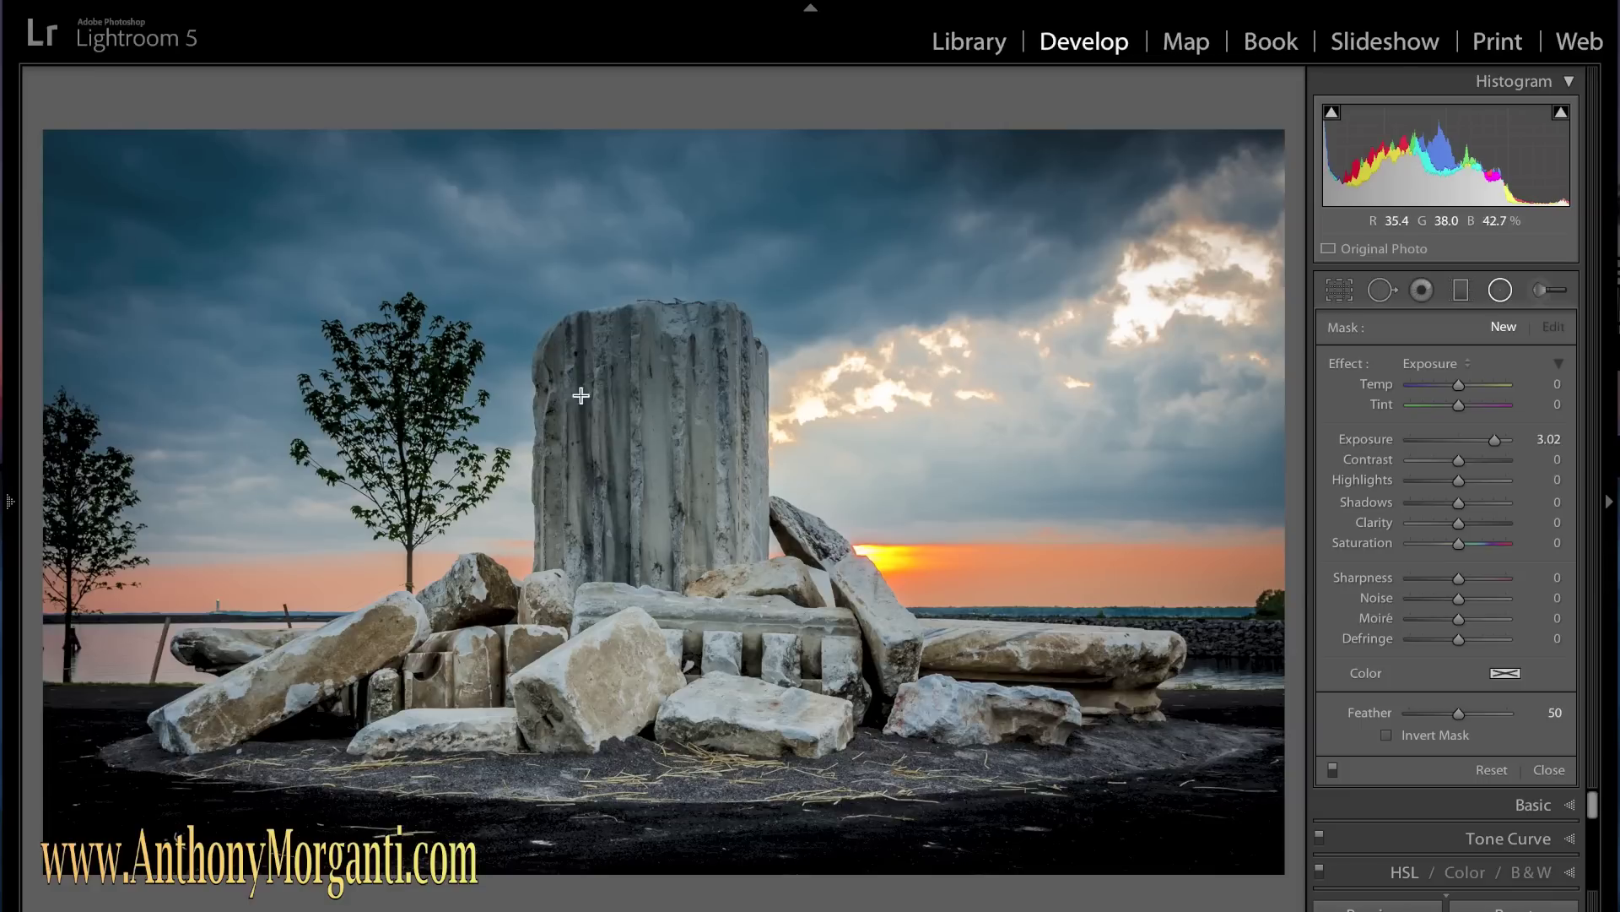
pyautogui.moveTo(649, 398); pyautogui.dragTo(804, 558)
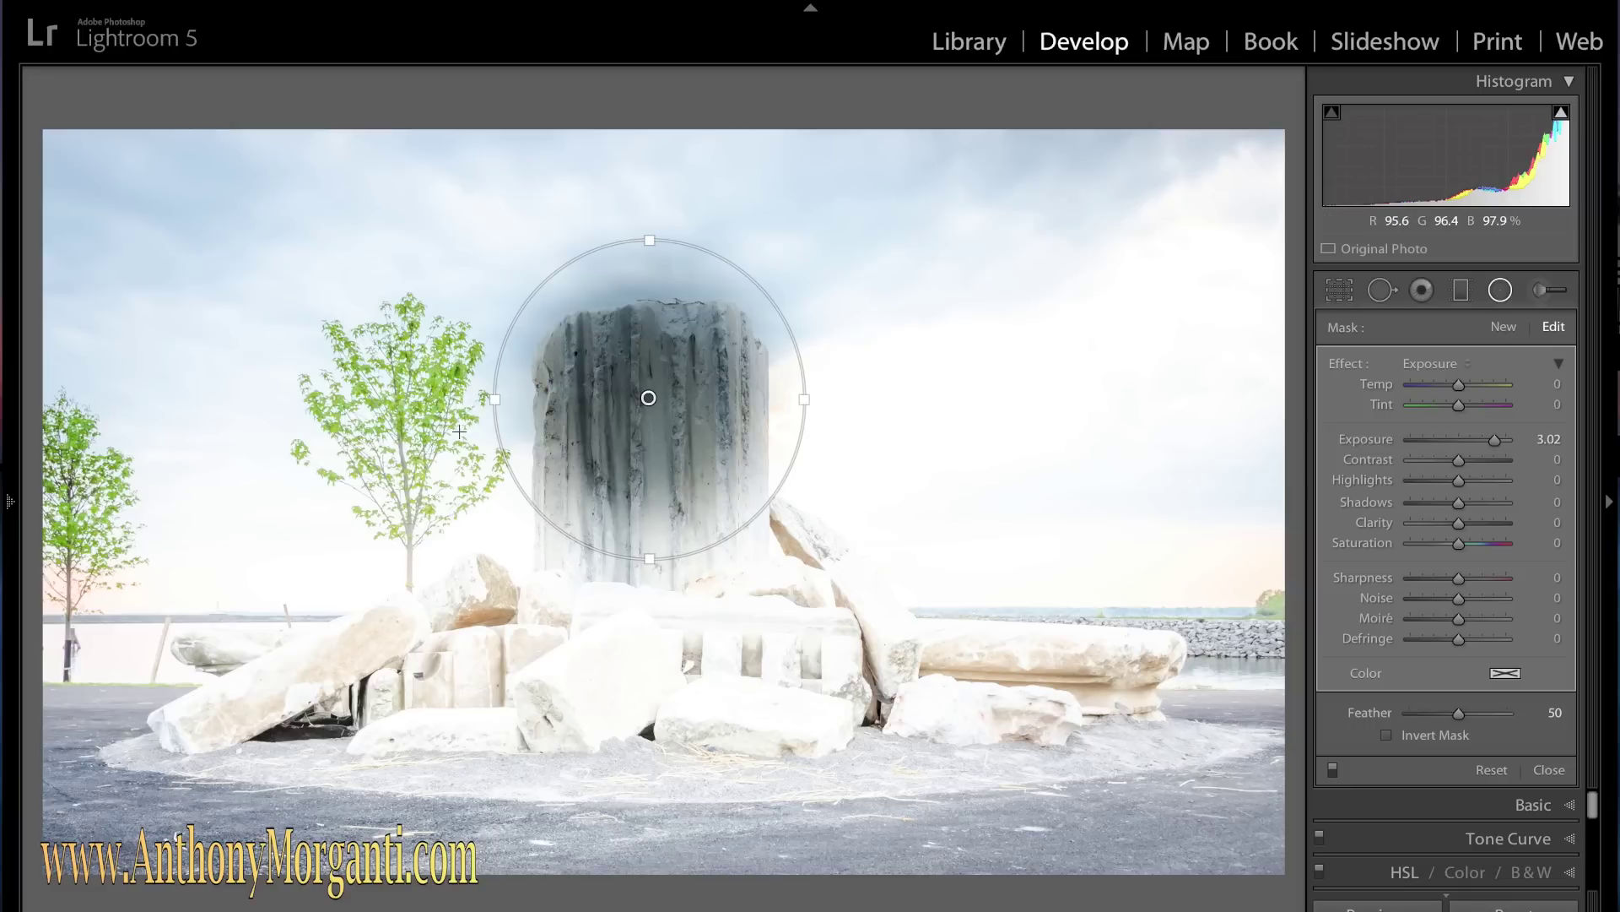
pyautogui.click(1386, 735)
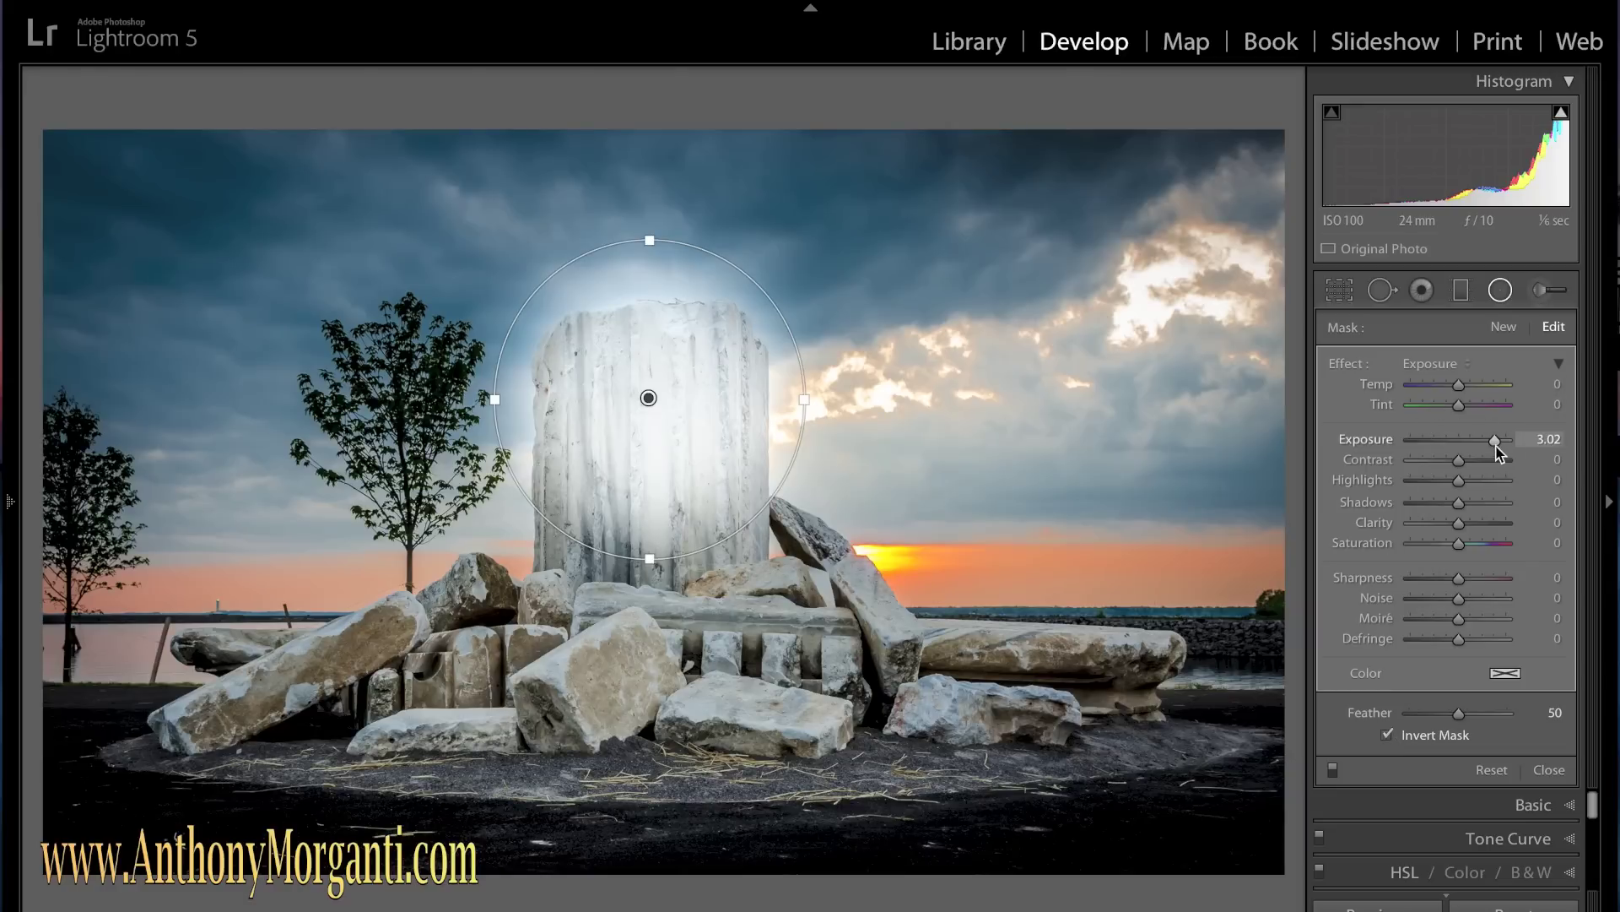
pyautogui.moveTo(1495, 447); pyautogui.dragTo(1465, 443)
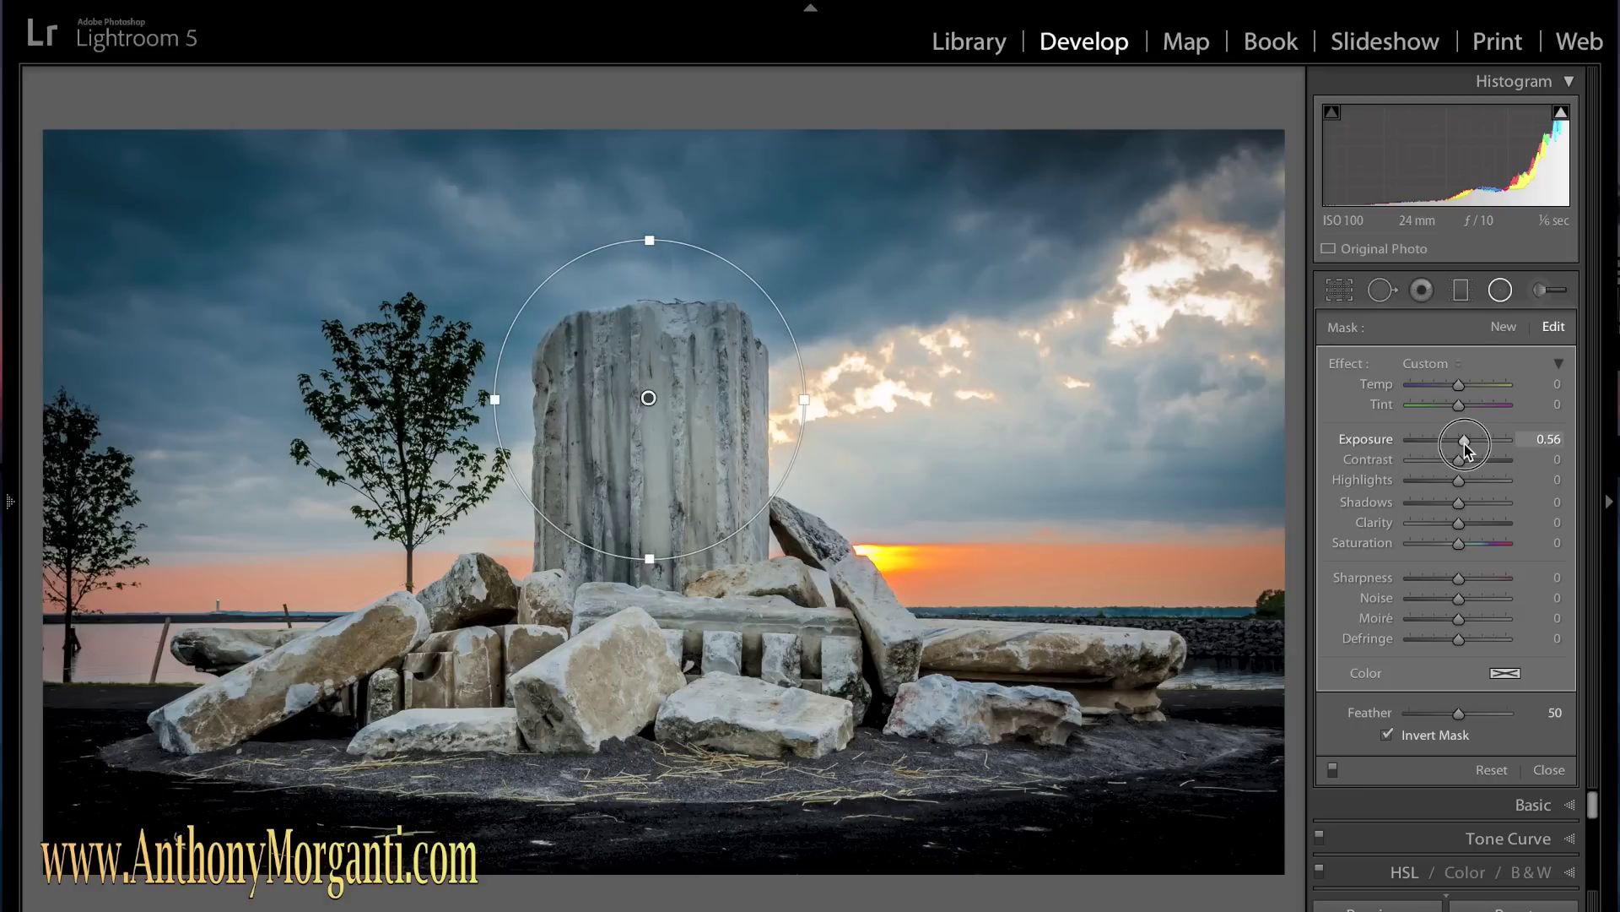
pyautogui.moveTo(1465, 444); pyautogui.dragTo(1467, 444)
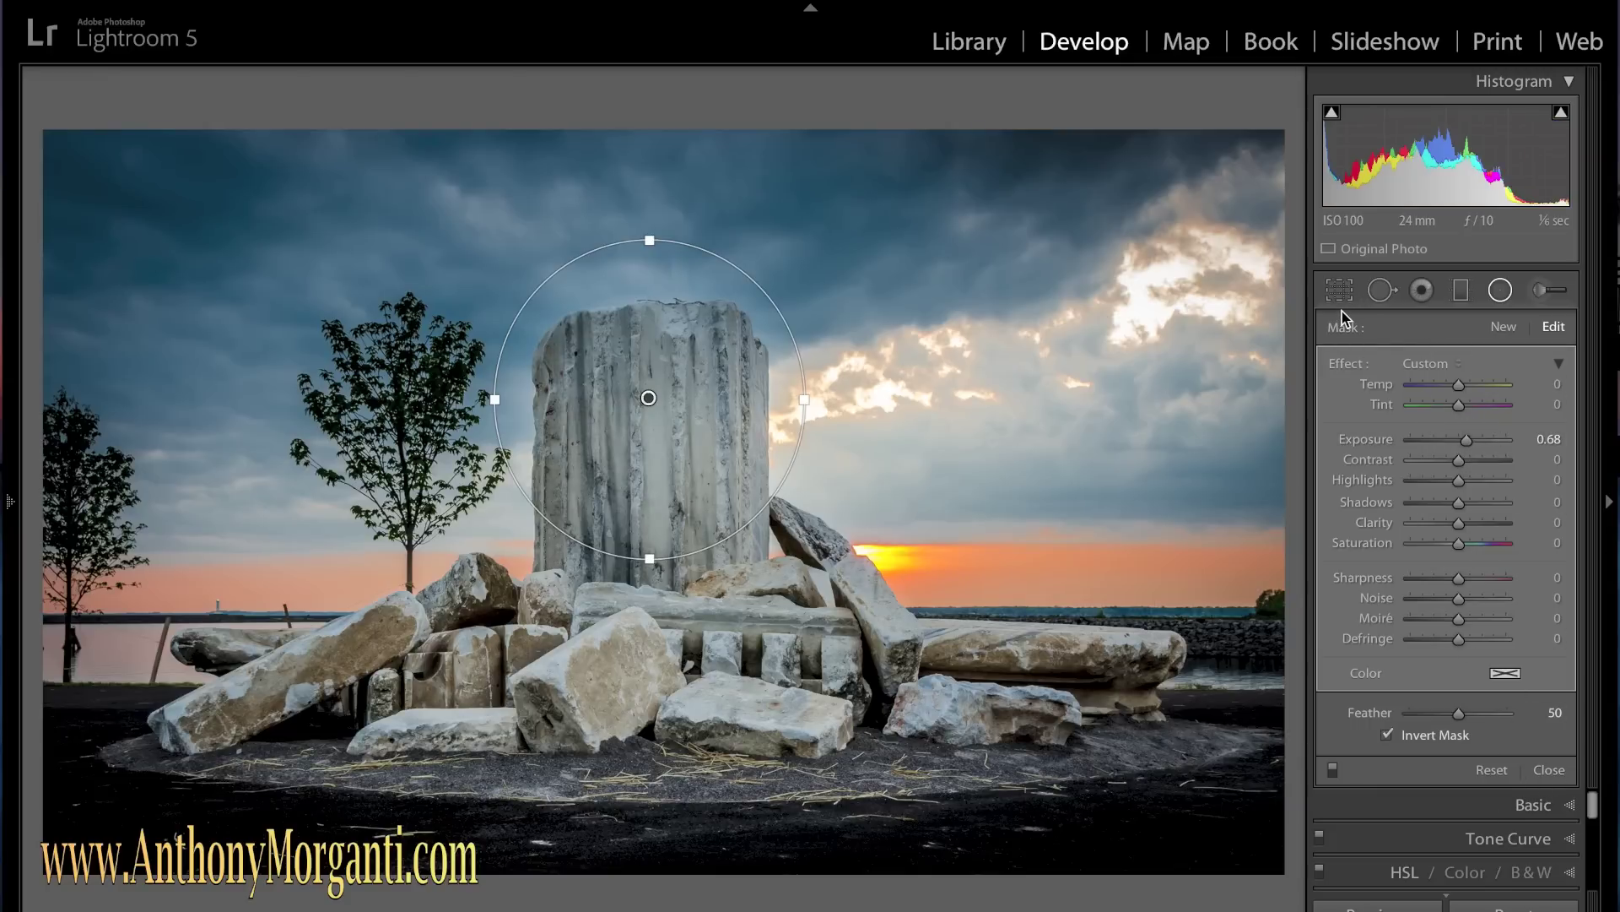
pyautogui.press('alt')
pyautogui.click(1550, 771)
# Start the Adjustment Brush with all effects reset and exposure set to 1.20.
pyautogui.click(1546, 295)
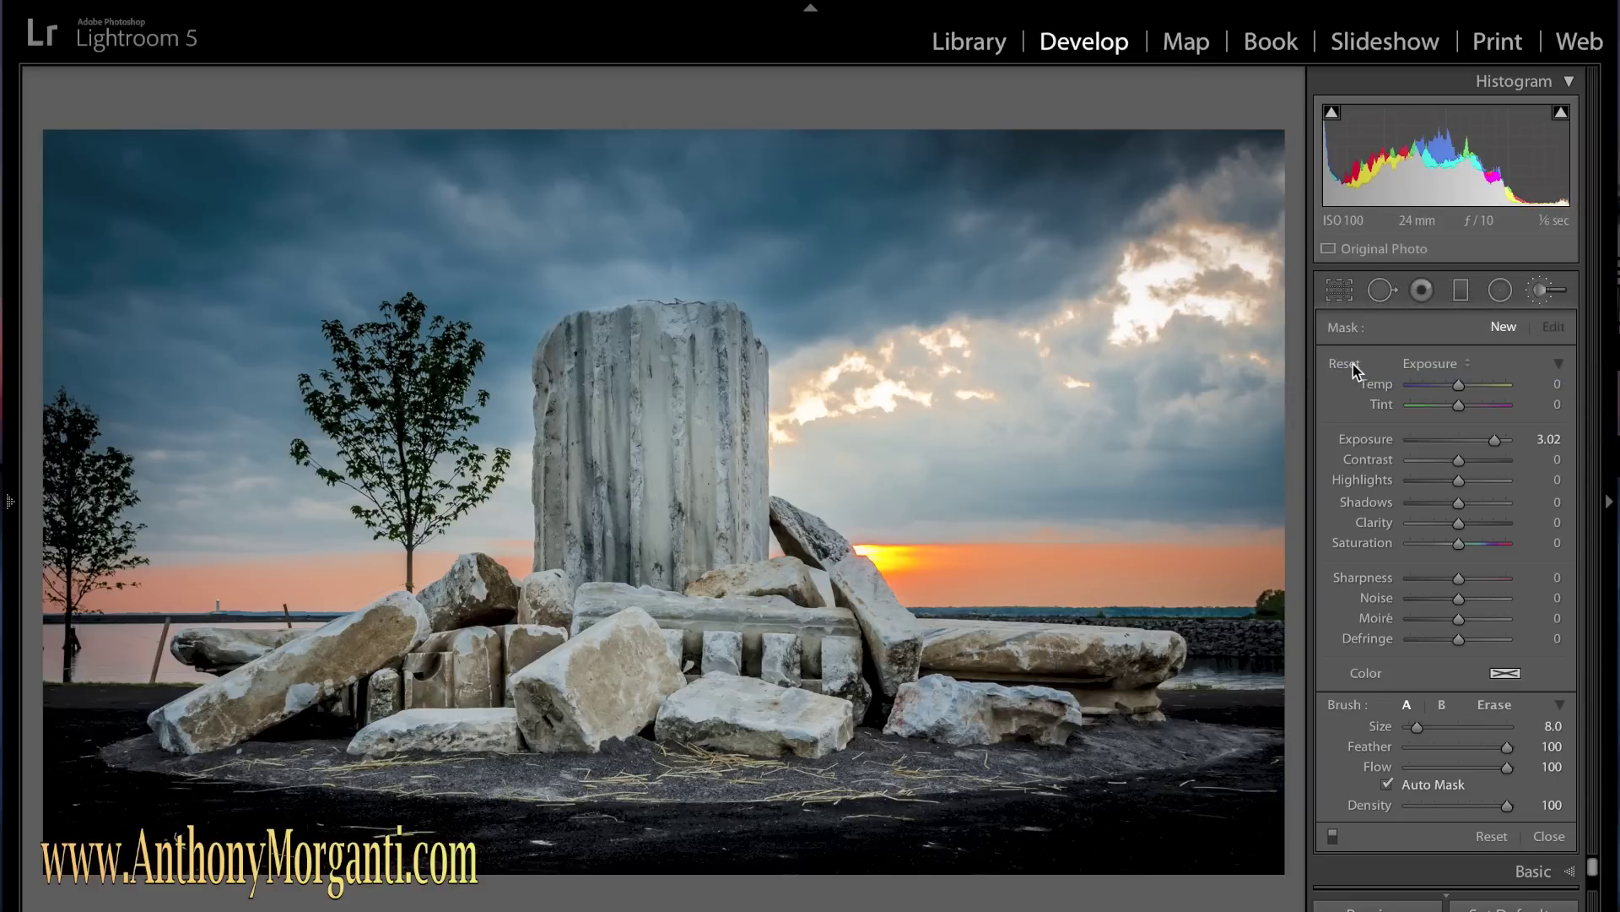
pyautogui.keyDown('alt'); pyautogui.click(1357, 365); pyautogui.keyUp('alt')
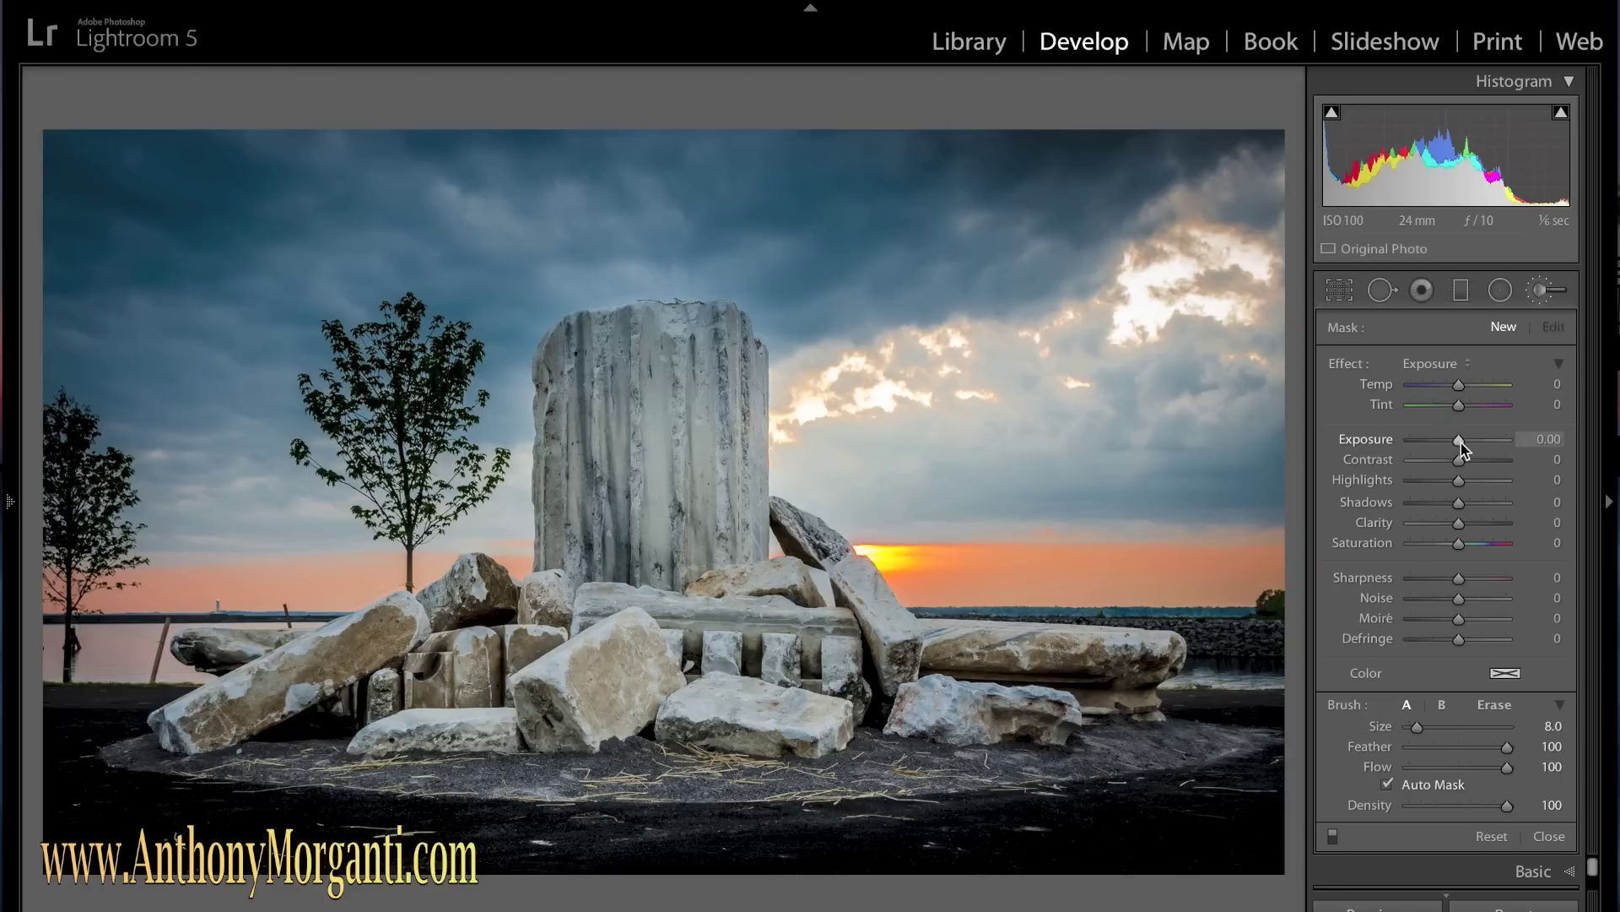
pyautogui.moveTo(1464, 443); pyautogui.dragTo(1473, 445)
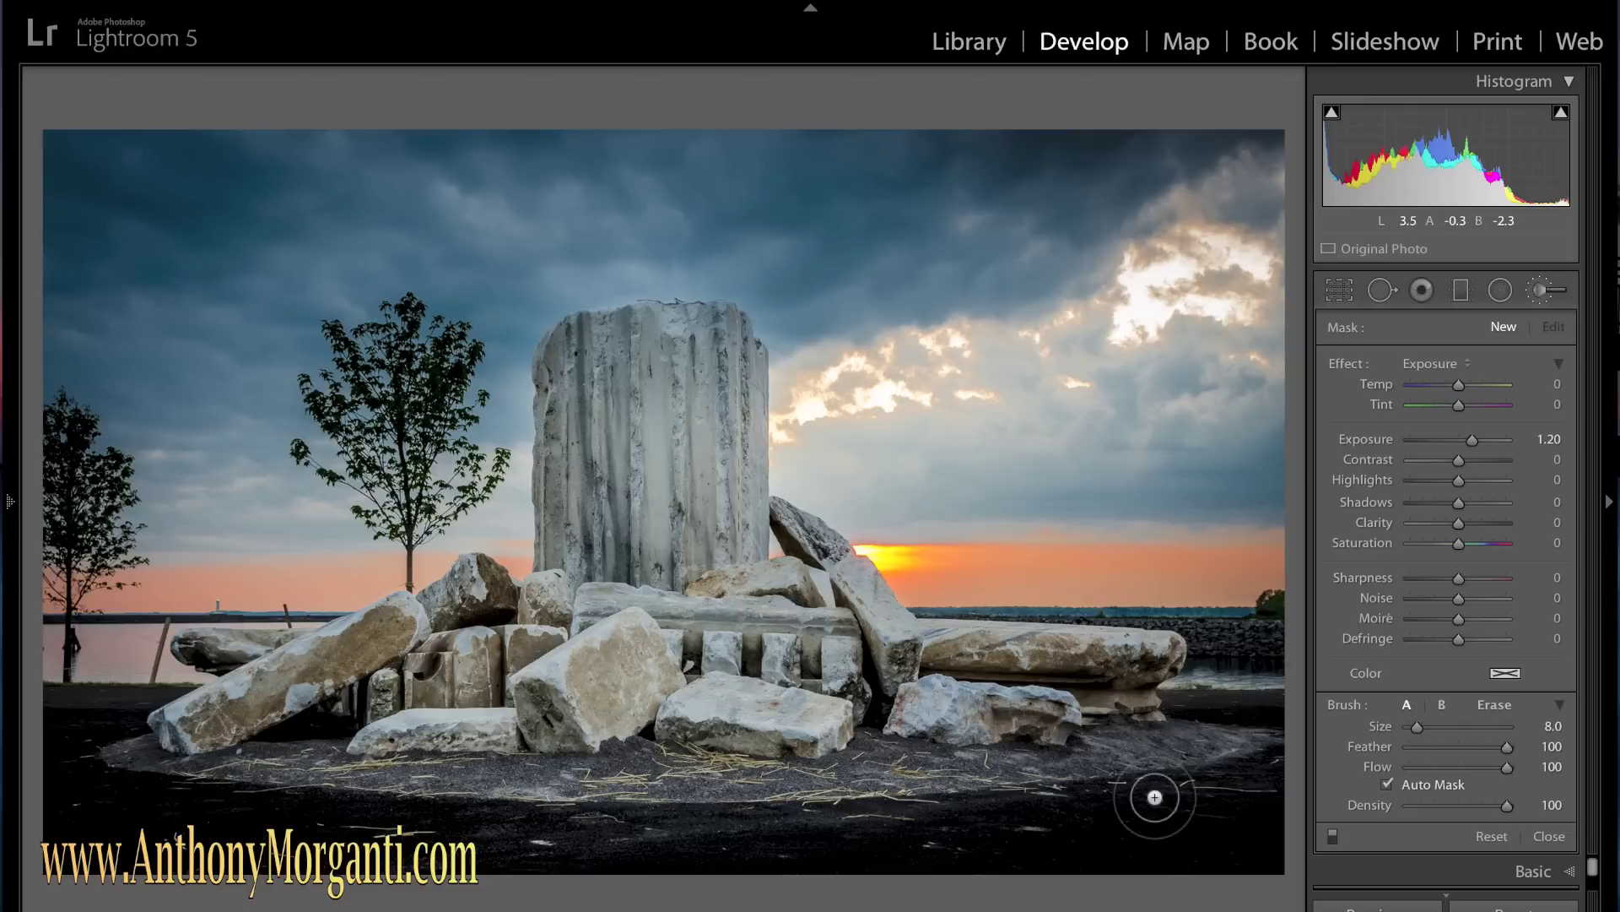
# Brighten the dark ground in front of and beside the rocks using the Adjustment Brush at size 17.0.
pyautogui.press('[')
pyautogui.press('[')
pyautogui.press('[')
pyautogui.press('[')
pyautogui.press('[')
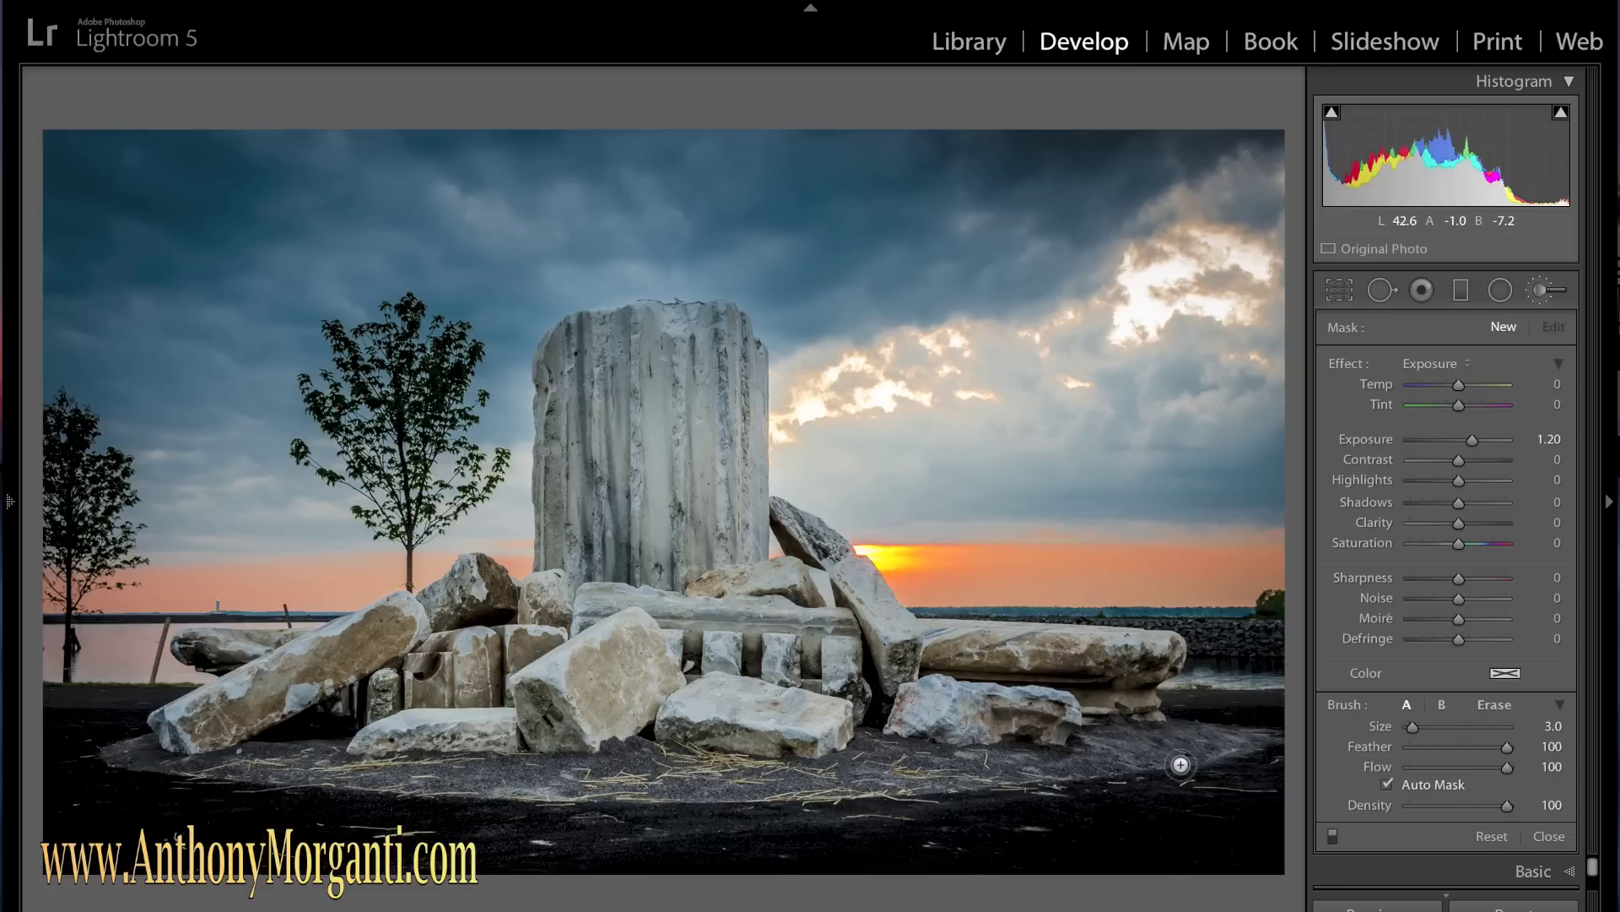
pyautogui.press(']')
pyautogui.press(']')
pyautogui.press(']')
pyautogui.press(']')
pyautogui.press(']')
pyautogui.press(']')
pyautogui.press(']')
pyautogui.press(']')
pyautogui.press(']')
pyautogui.press(']')
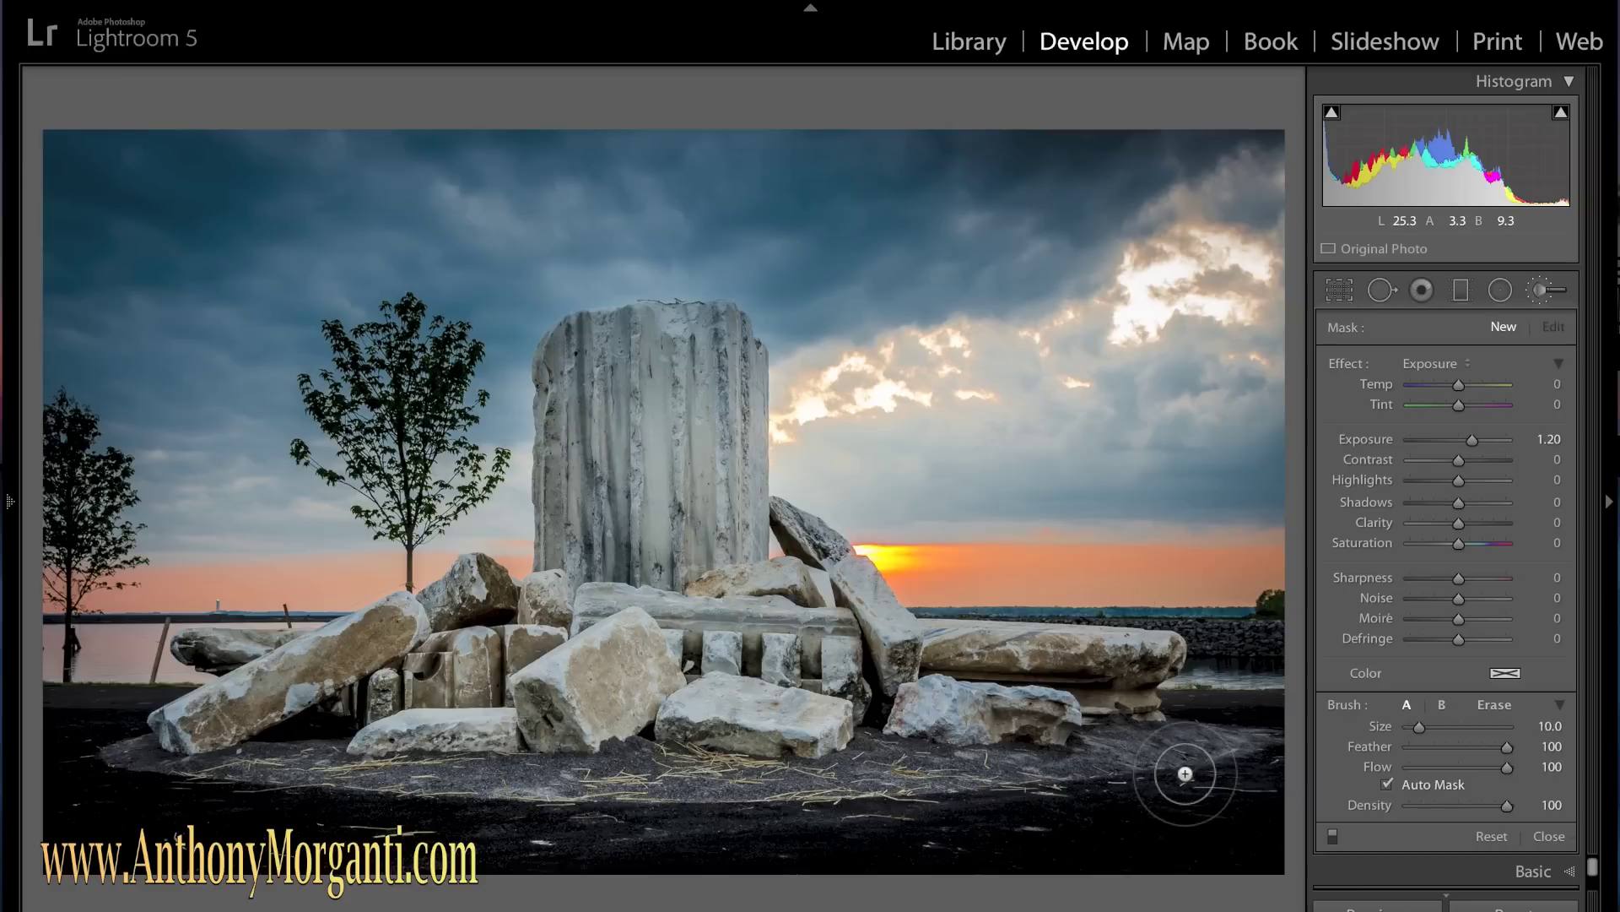
pyautogui.press(']')
pyautogui.press(']')
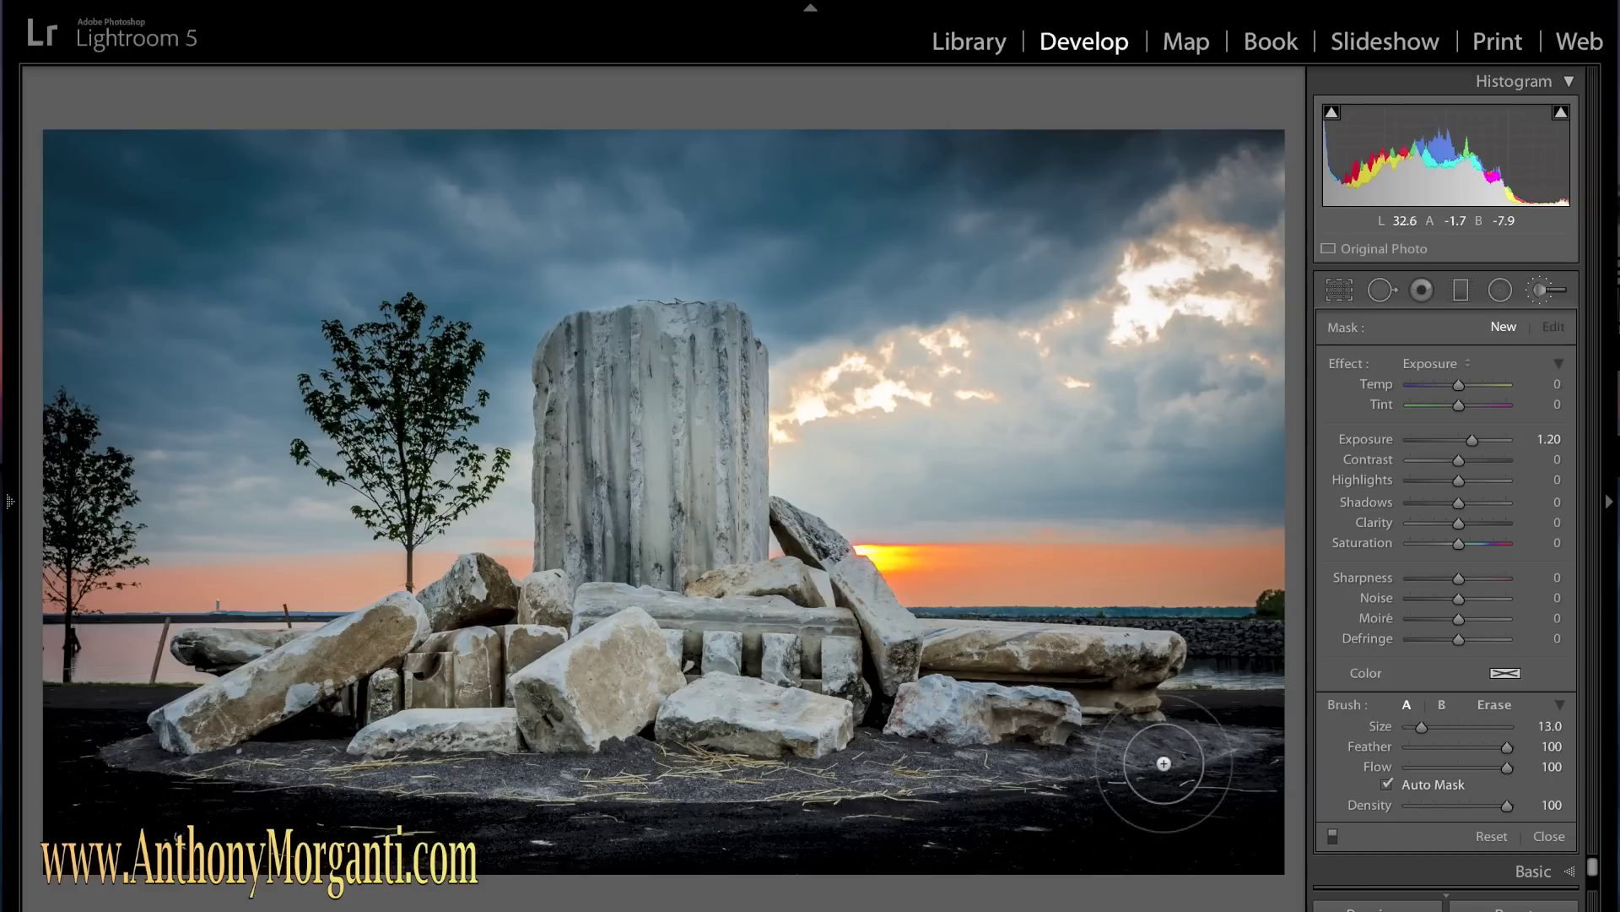
pyautogui.press(']')
pyautogui.press(']')
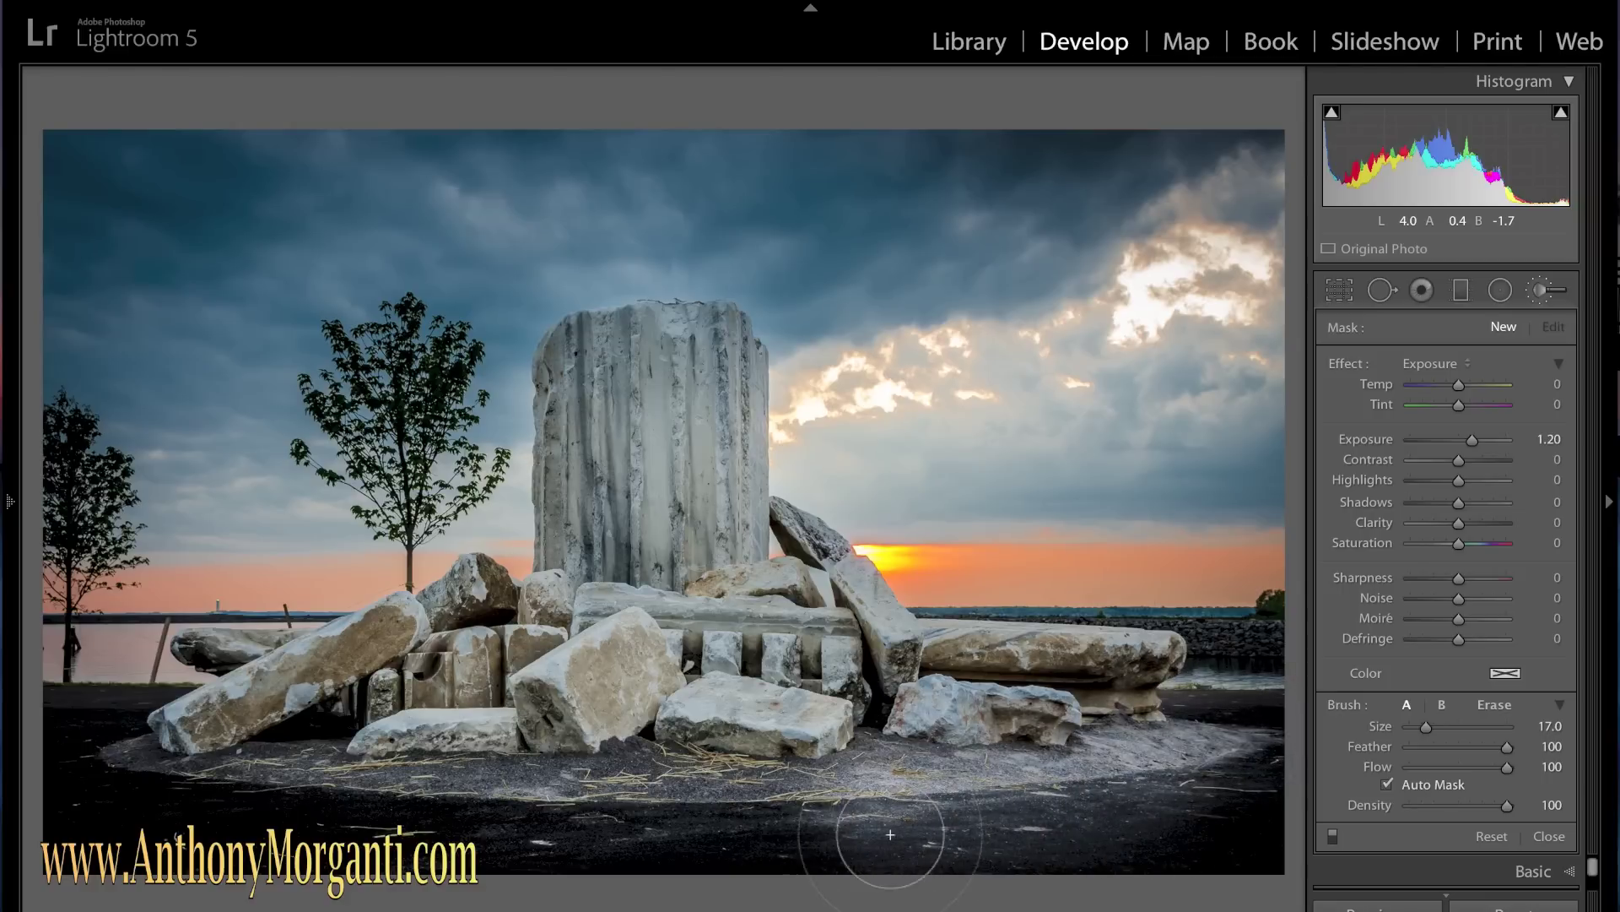
pyautogui.moveTo(899, 823); pyautogui.dragTo(836, 831)
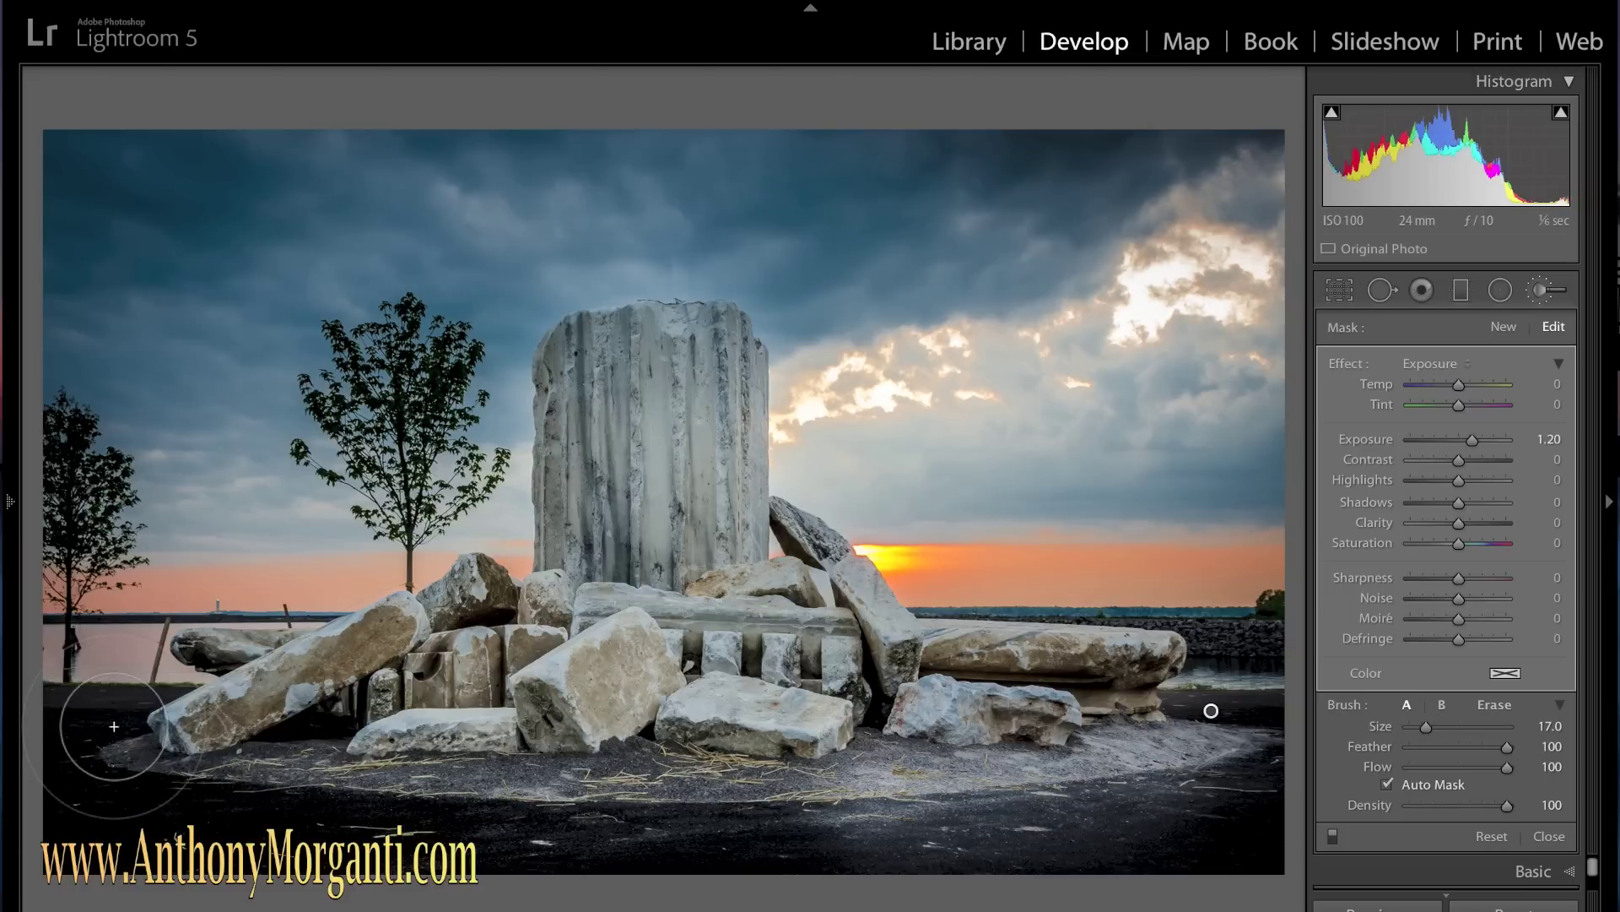
pyautogui.moveTo(111, 695)
pyautogui.mouseDown()
pyautogui.moveTo(173, 786)
pyautogui.moveTo(118, 695)
pyautogui.moveTo(179, 790)
pyautogui.moveTo(285, 819)
pyautogui.moveTo(465, 833)
pyautogui.moveTo(446, 822)
pyautogui.moveTo(610, 762)
pyautogui.moveTo(511, 812)
pyautogui.moveTo(718, 815)
pyautogui.moveTo(523, 823)
pyautogui.mouseUp()
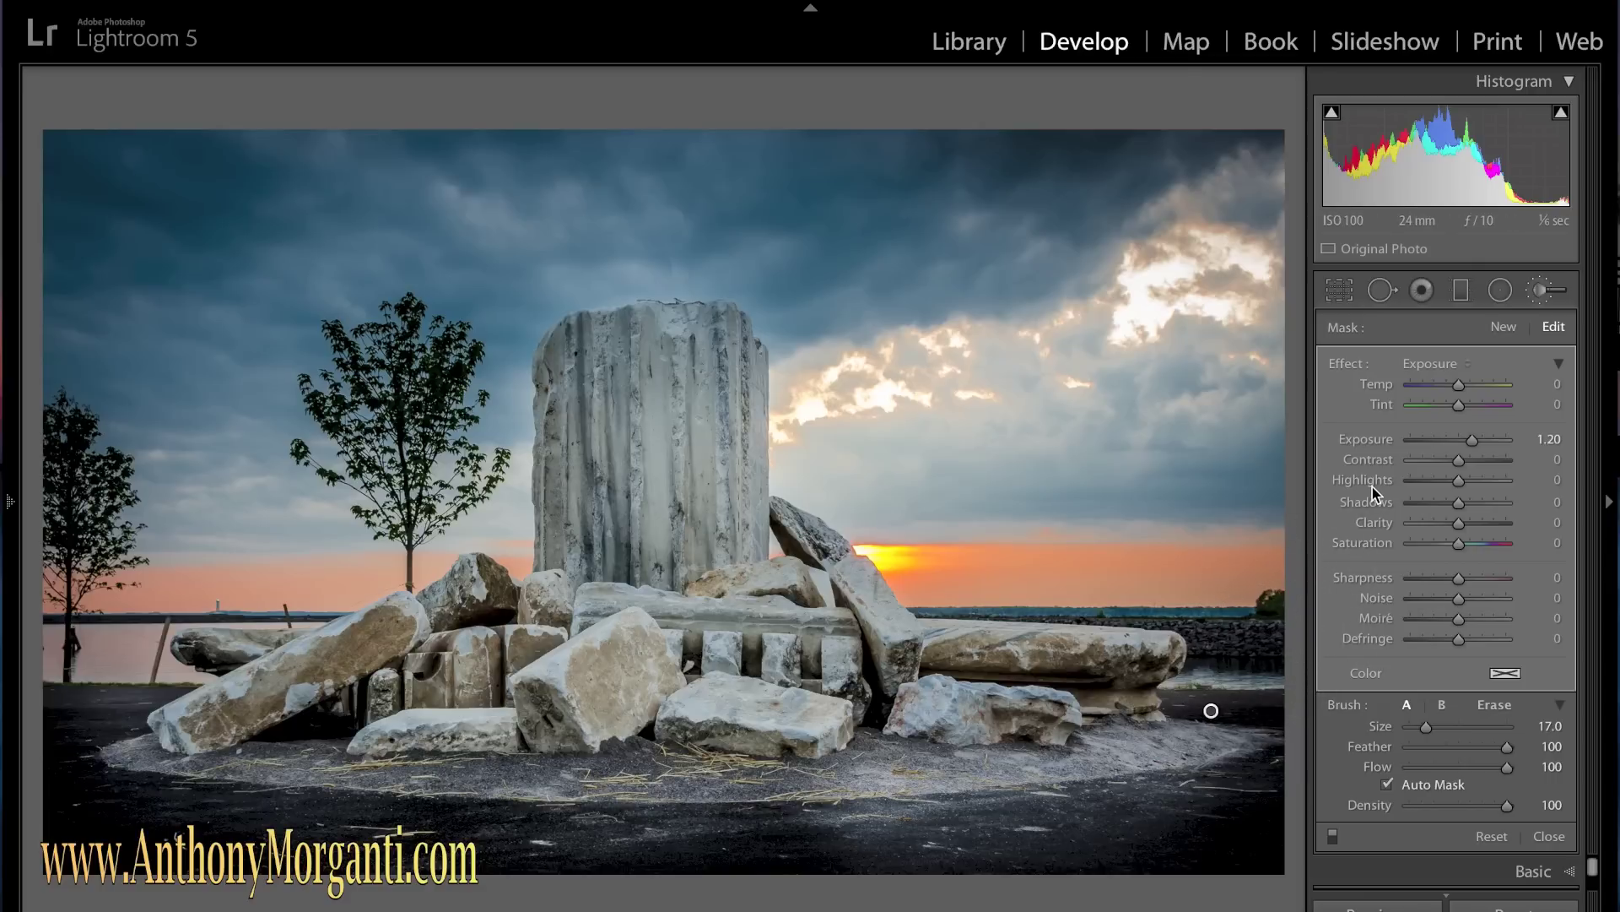
# Start a new brush adjustment and paint over the dark rocky shoreline behind the monument with brush size 8.0 and exposure 1.20.
pyautogui.click(1510, 334)
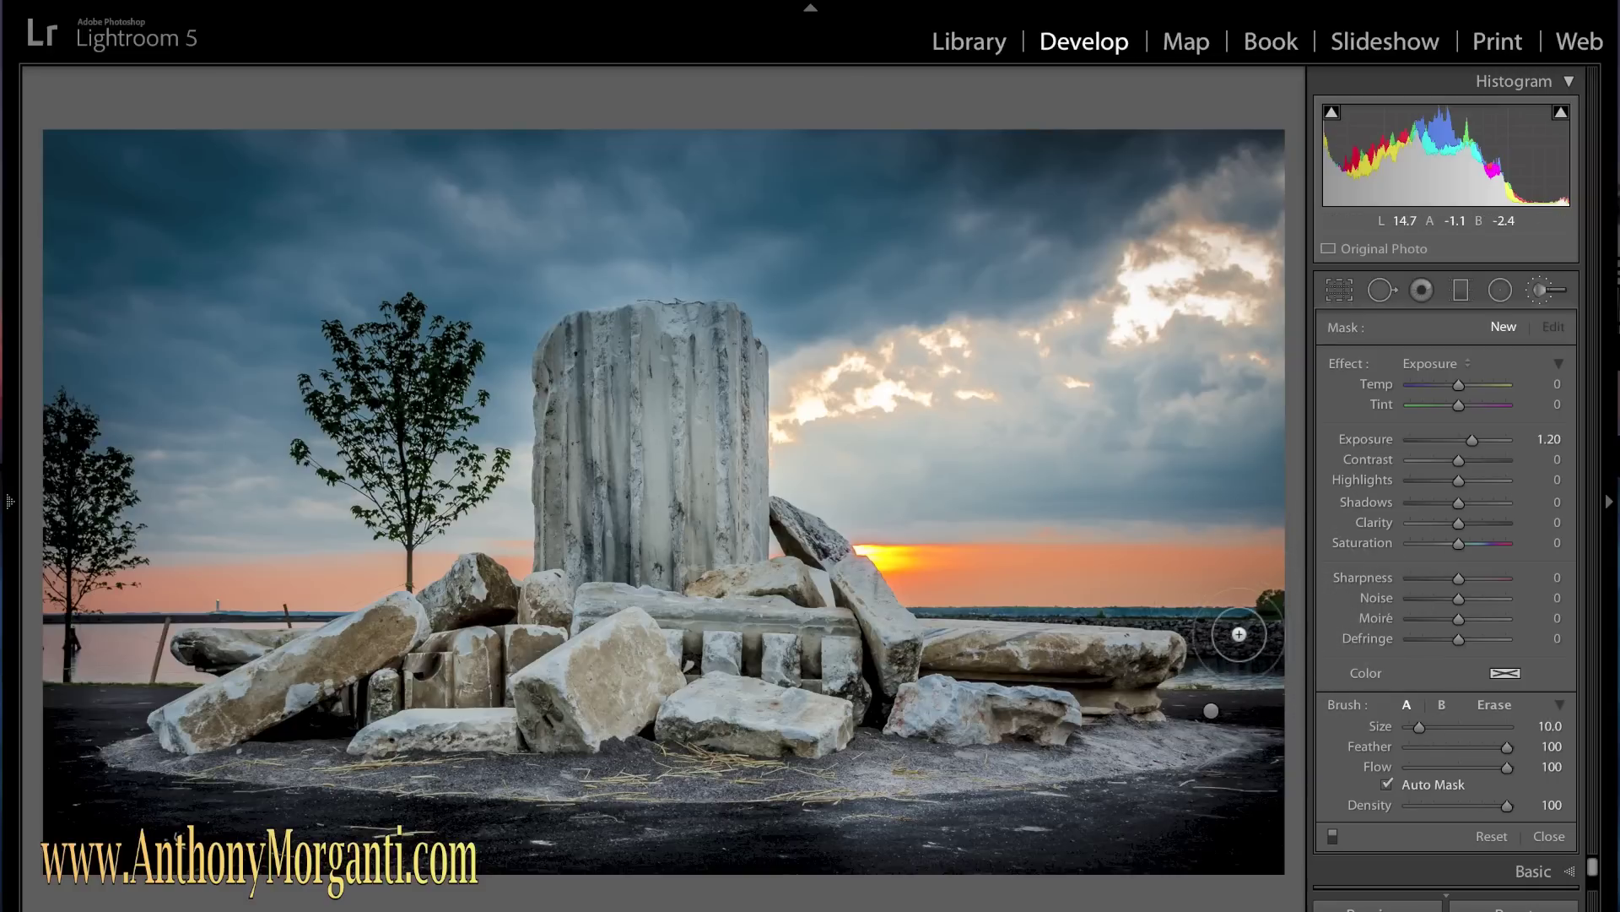
pyautogui.scroll(5, 1268, 643)
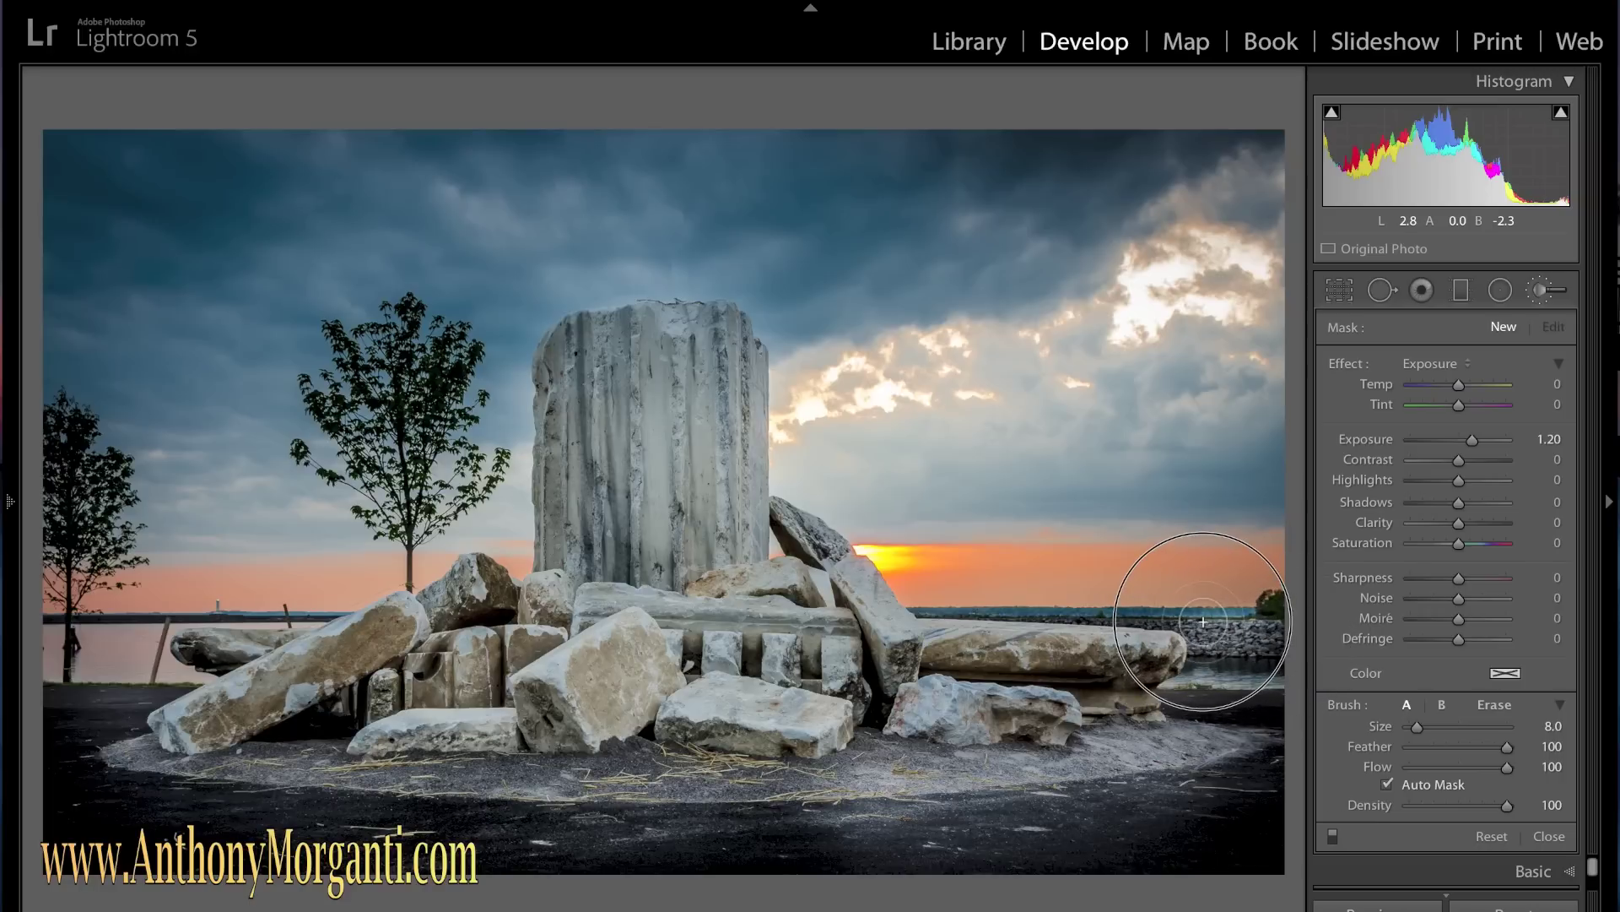
pyautogui.moveTo(1193, 616); pyautogui.dragTo(1256, 623)
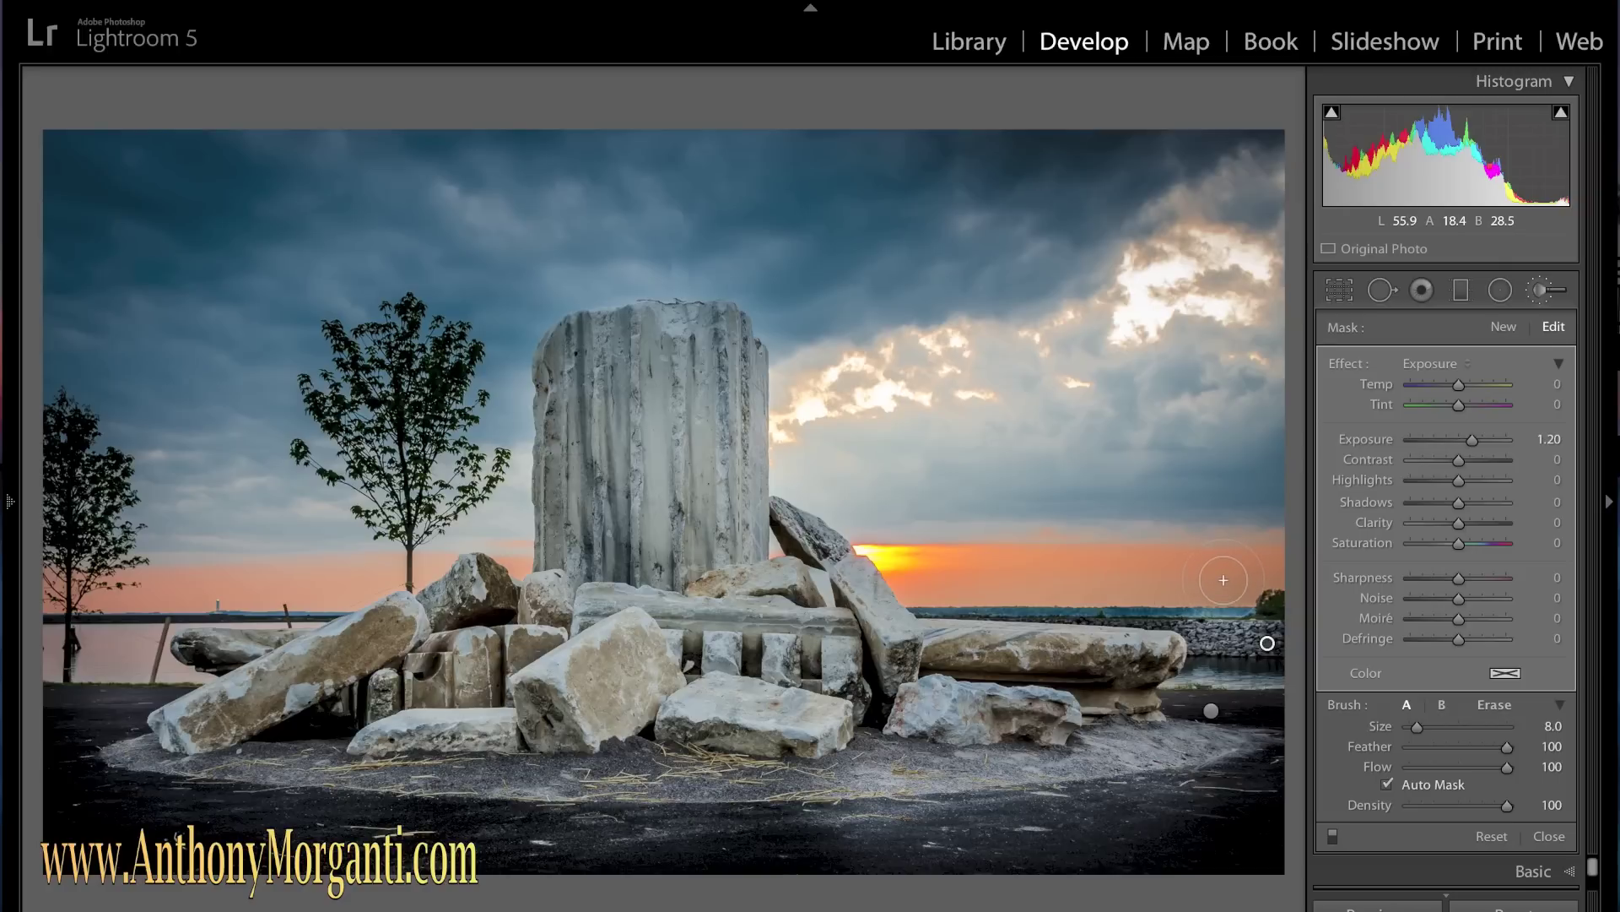
# Erase the brush adjustment along the upper edge of the shoreline with an eraser size of 4.0, and close the Adjustment Brush.
pyautogui.press('alt')
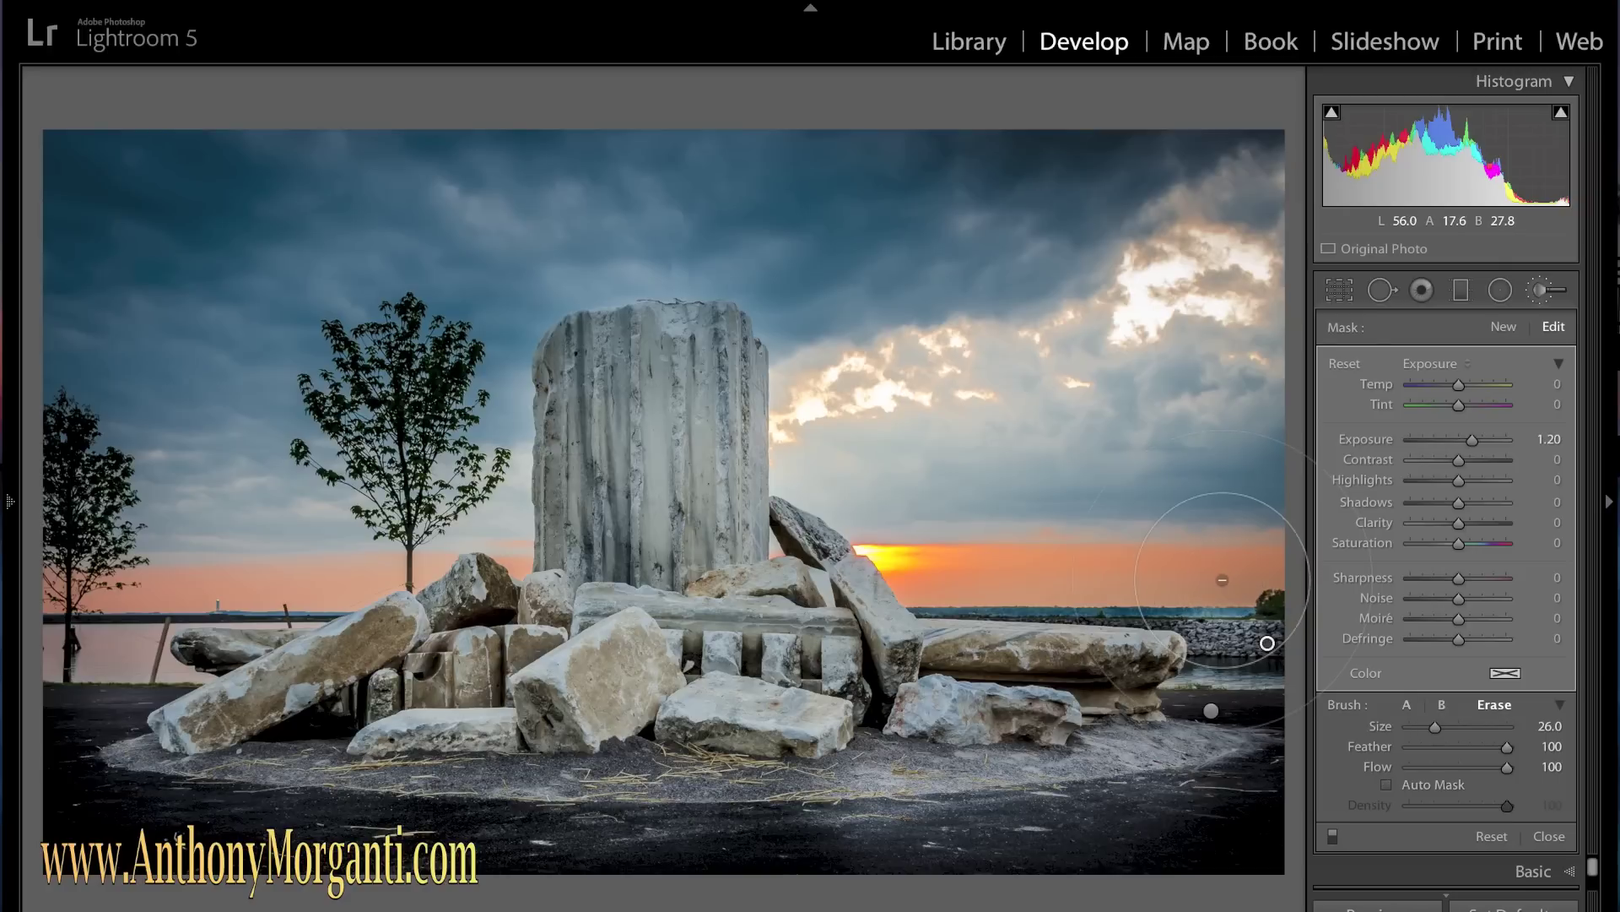
pyautogui.press('alt')
pyautogui.press('alt')
pyautogui.scroll(-5, 1222, 598)
pyautogui.scroll(-6, 1223, 595)
pyautogui.scroll(-3, 1223, 596)
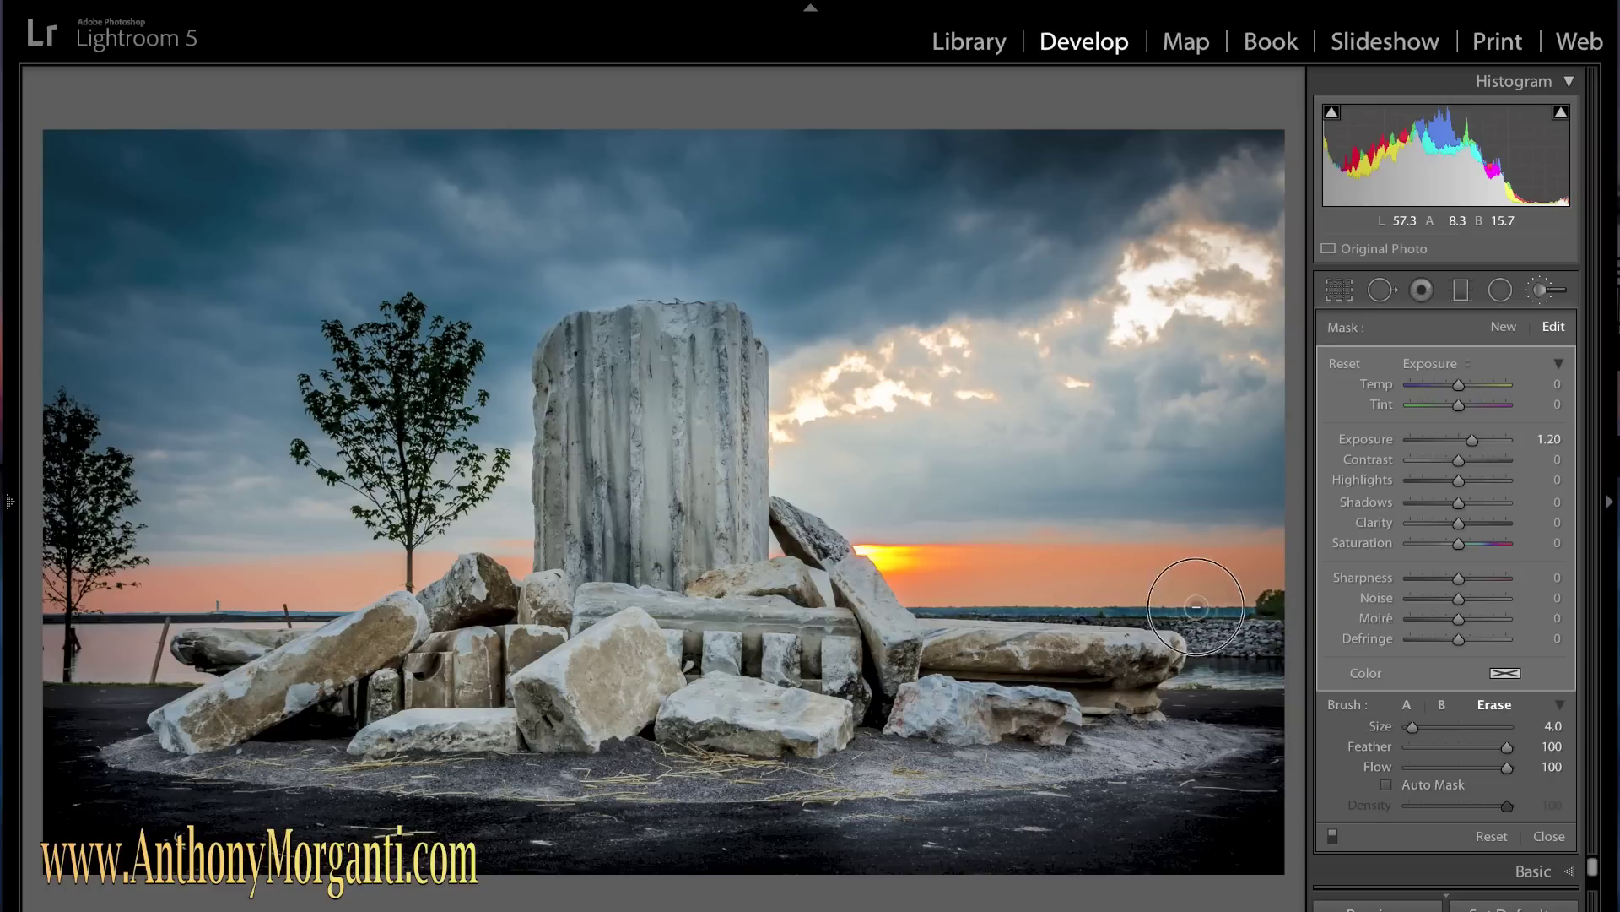
pyautogui.press('alt')
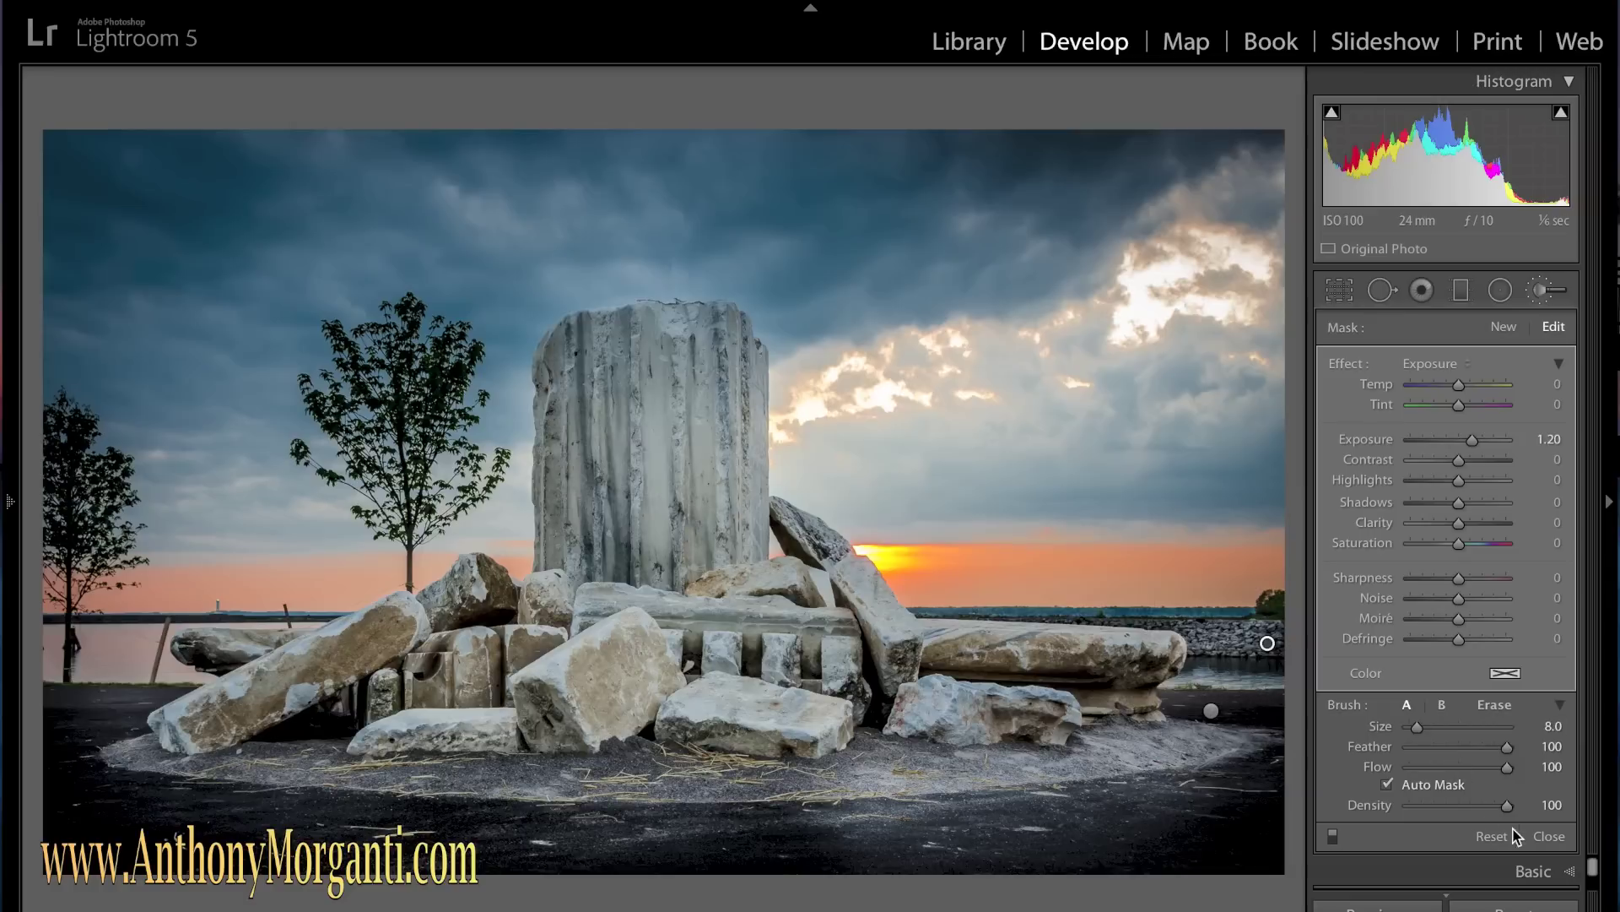
pyautogui.click(1550, 837)
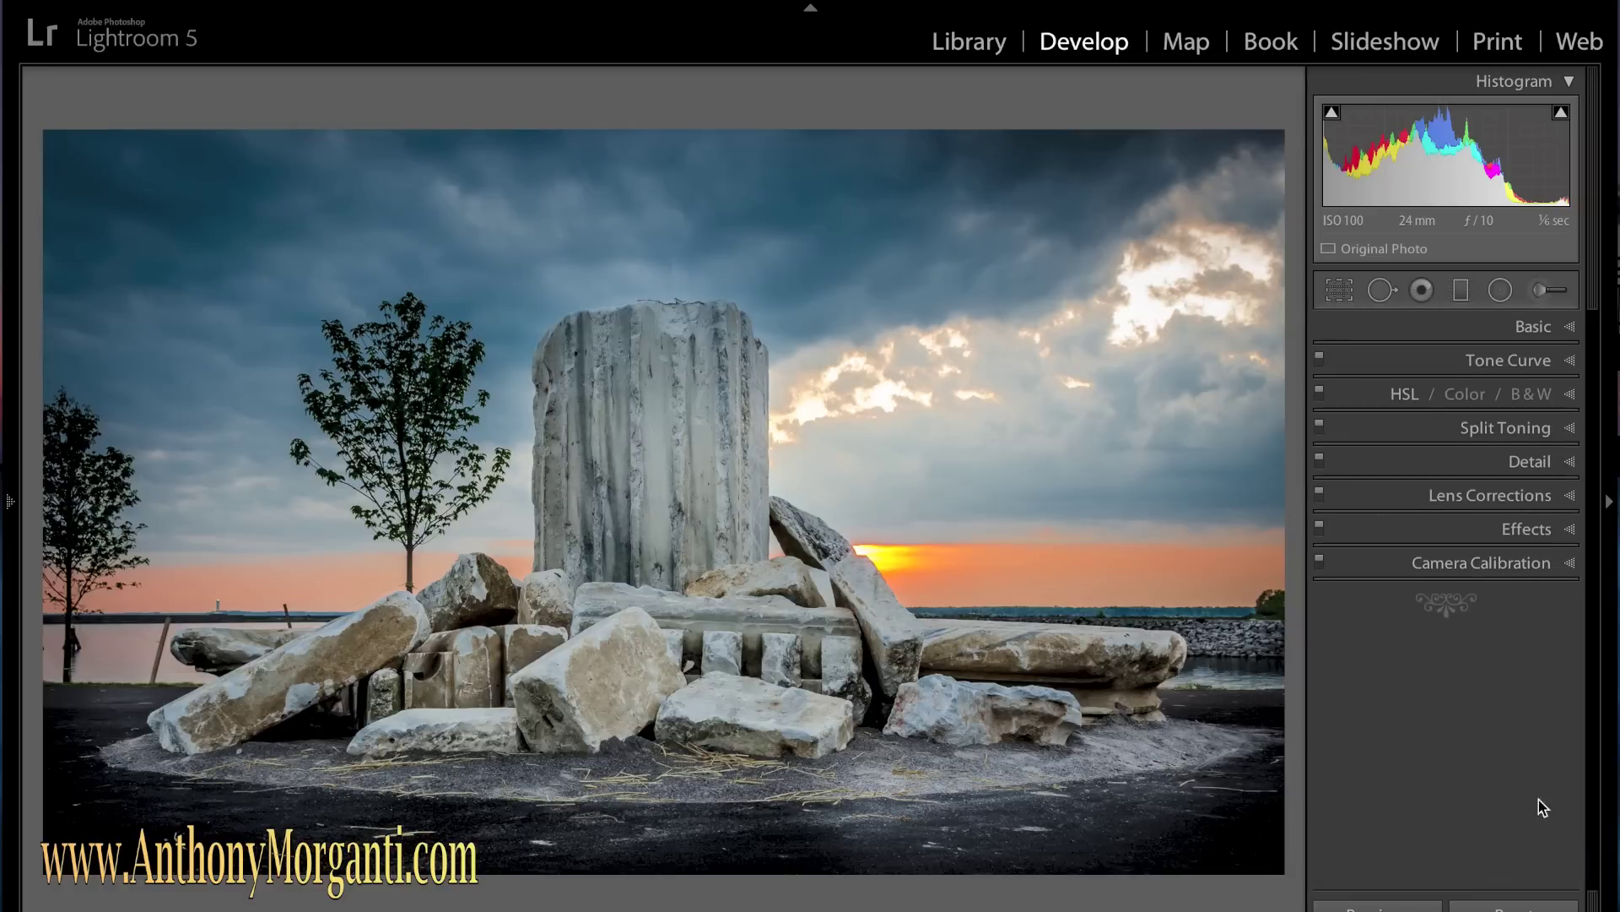